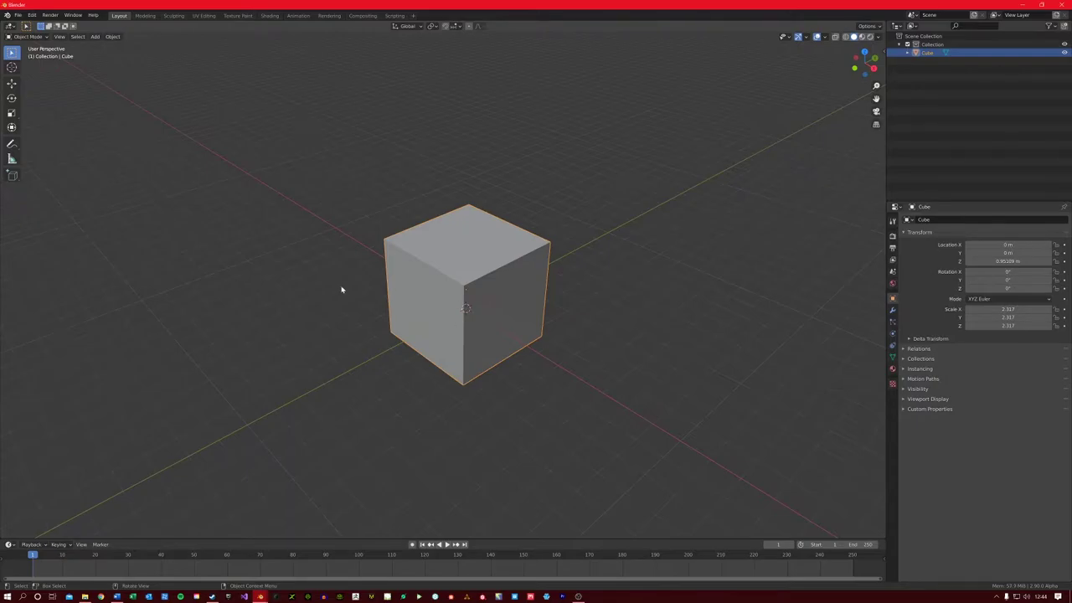
- Display the cube in Material Preview shading and look at its brick texture from several sides
{"action": "left_click", "coordinate": [862, 37]}
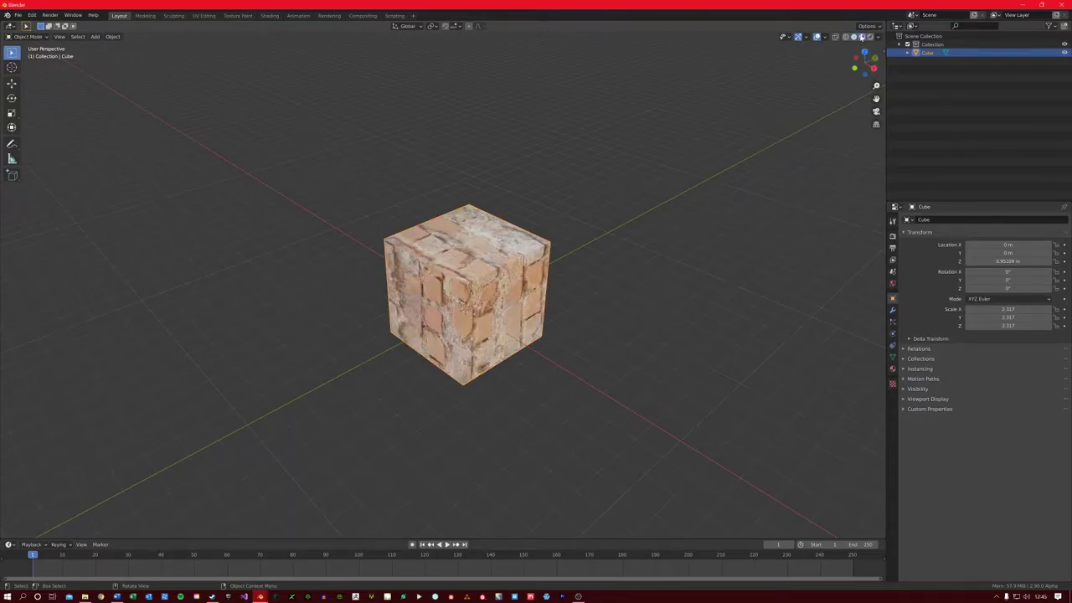
{"action": "scroll", "coordinate": [560, 309], "scroll_direction": "up", "scroll_amount": 2}
{"action": "middle_click_drag", "start_coordinate": [561, 309], "coordinate": [541, 323]}
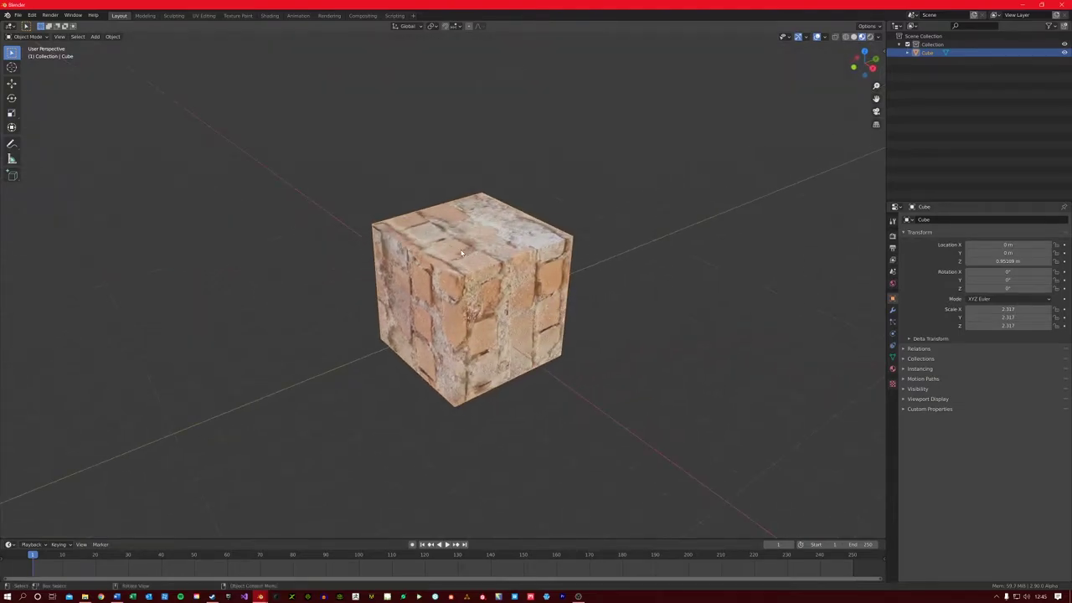
{"action": "middle_click_drag", "start_coordinate": [436, 261], "coordinate": [470, 338]}
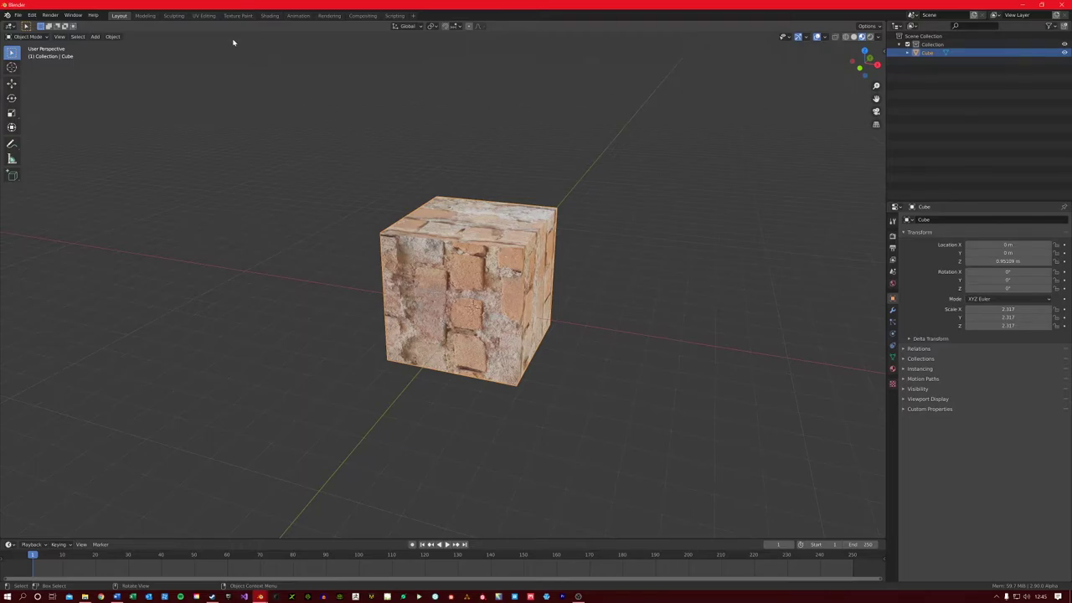
- Switch to the UV Editing workspace and select the whole cube so its UV layout overlays the brick image
{"action": "left_click", "coordinate": [206, 15]}
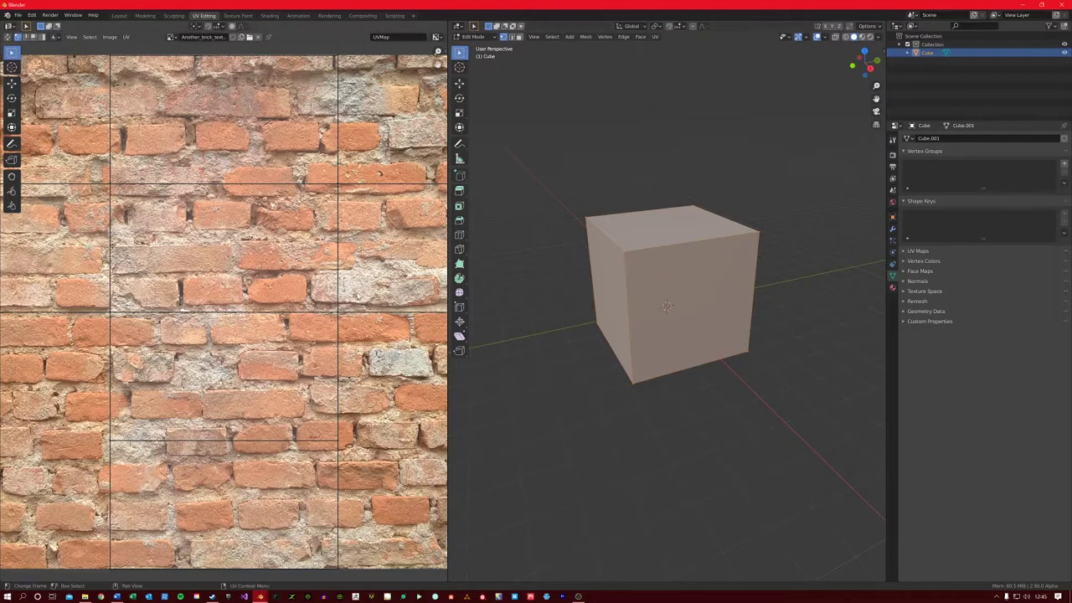
{"action": "scroll", "coordinate": [358, 294], "scroll_direction": "down", "scroll_amount": 4}
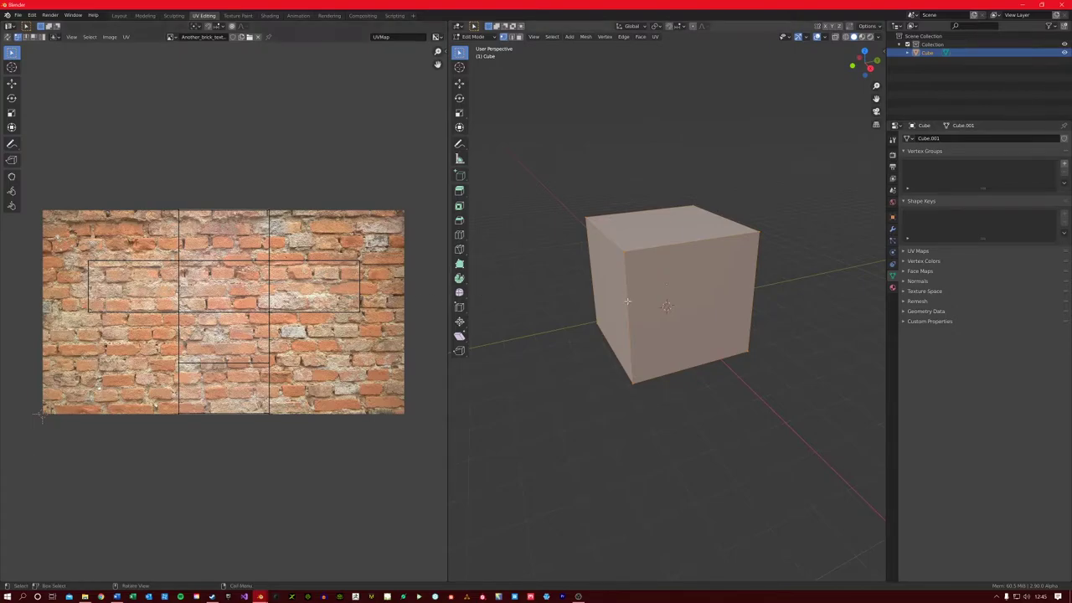
{"action": "key", "text": "alt+a"}
{"action": "key", "text": "shift+a"}
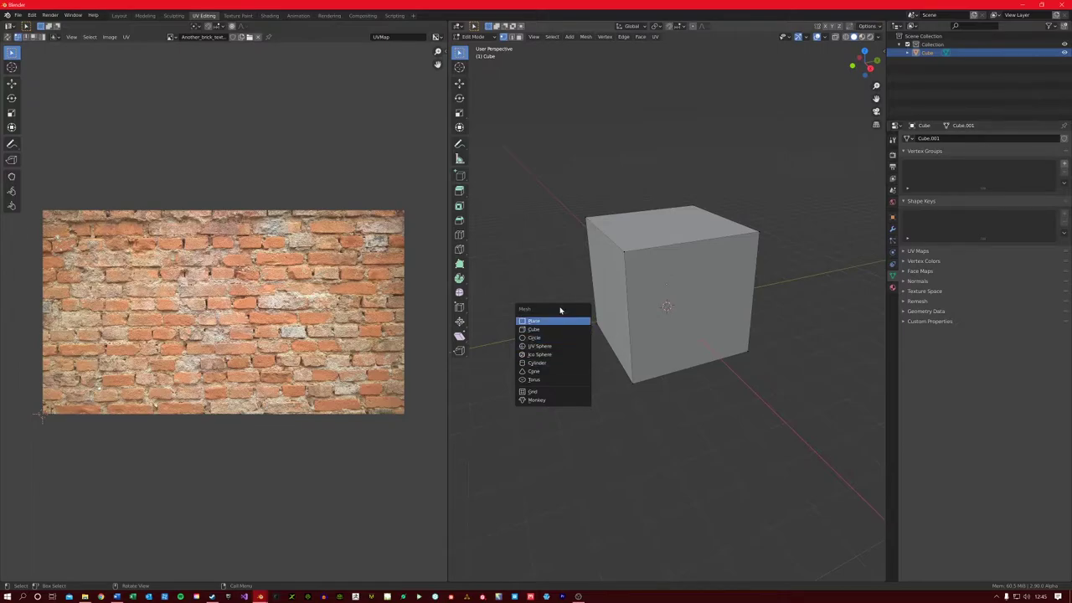
{"action": "key", "text": "Escape"}
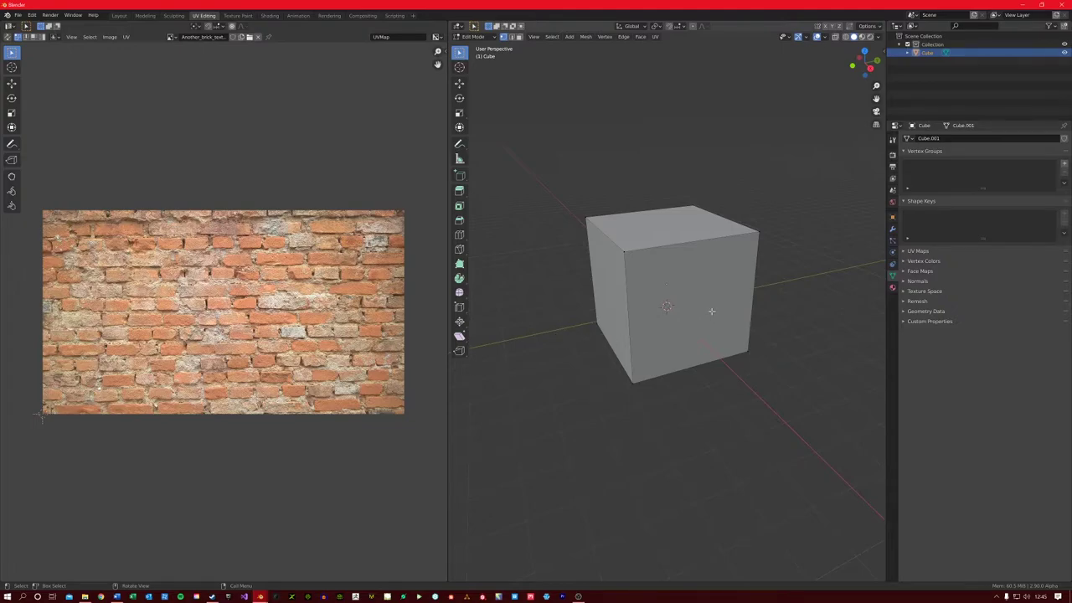
{"action": "key", "text": "a"}
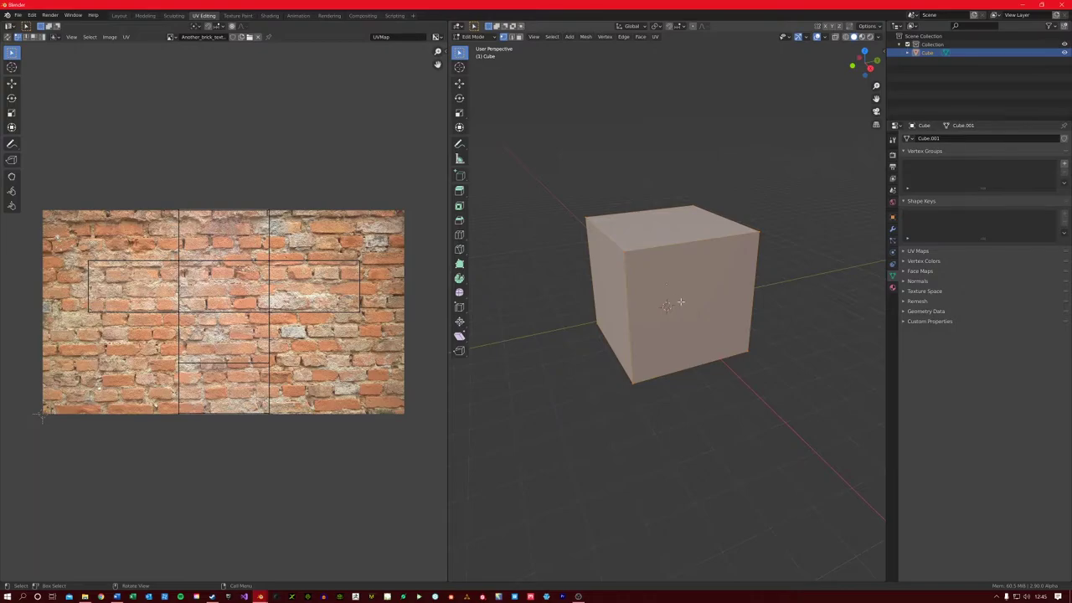
- Preview the cube's brick material in the 3D view with Material Preview shading
{"action": "key", "text": "u"}
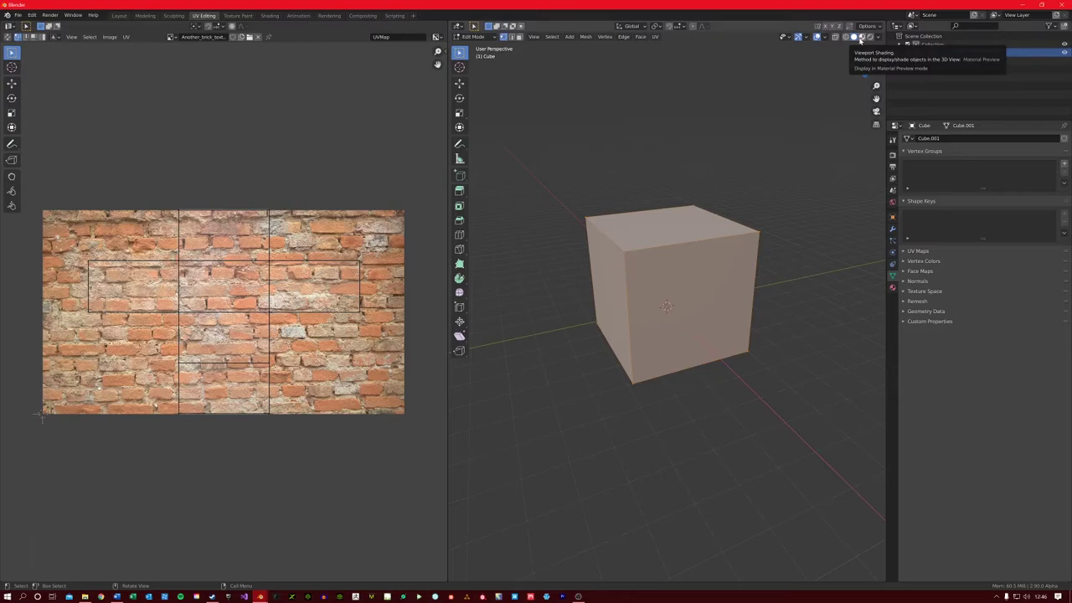
{"action": "left_click", "coordinate": [860, 38]}
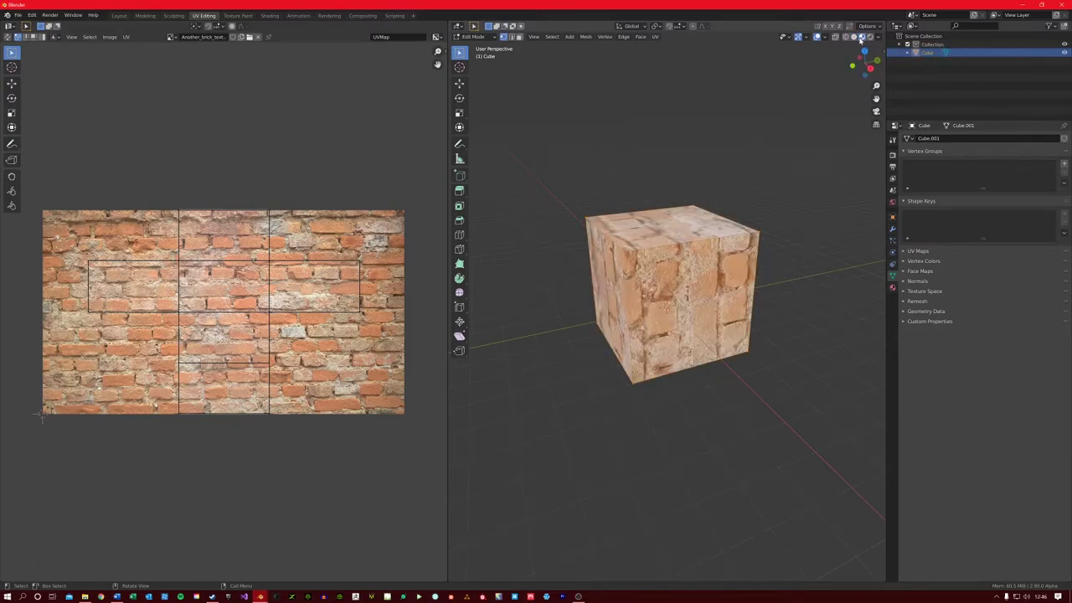
{"action": "middle_click_drag", "start_coordinate": [622, 295], "coordinate": [651, 298]}
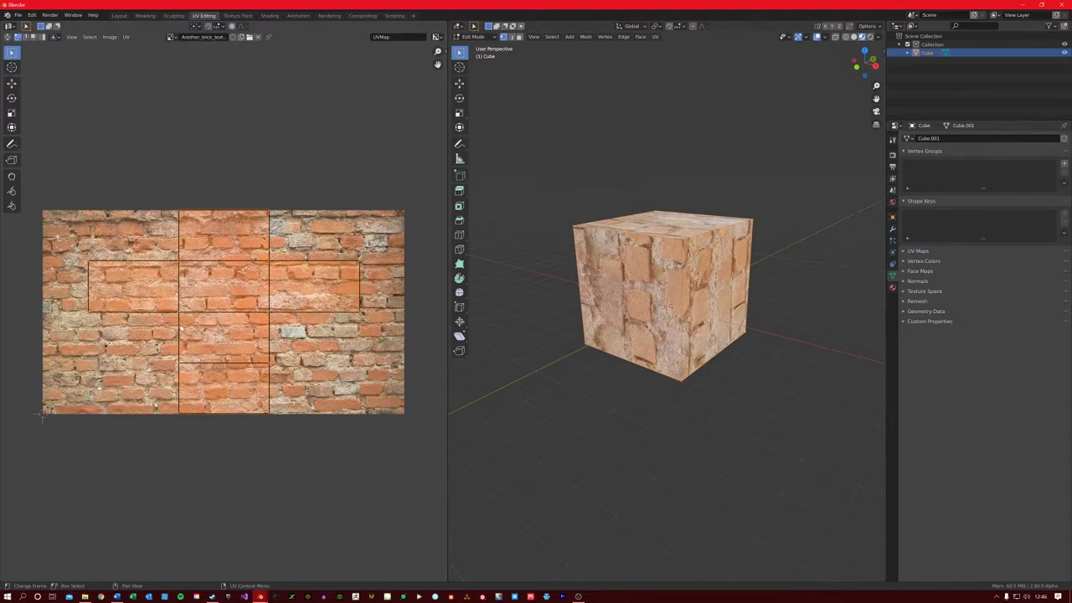
{"action": "key", "text": "g"}
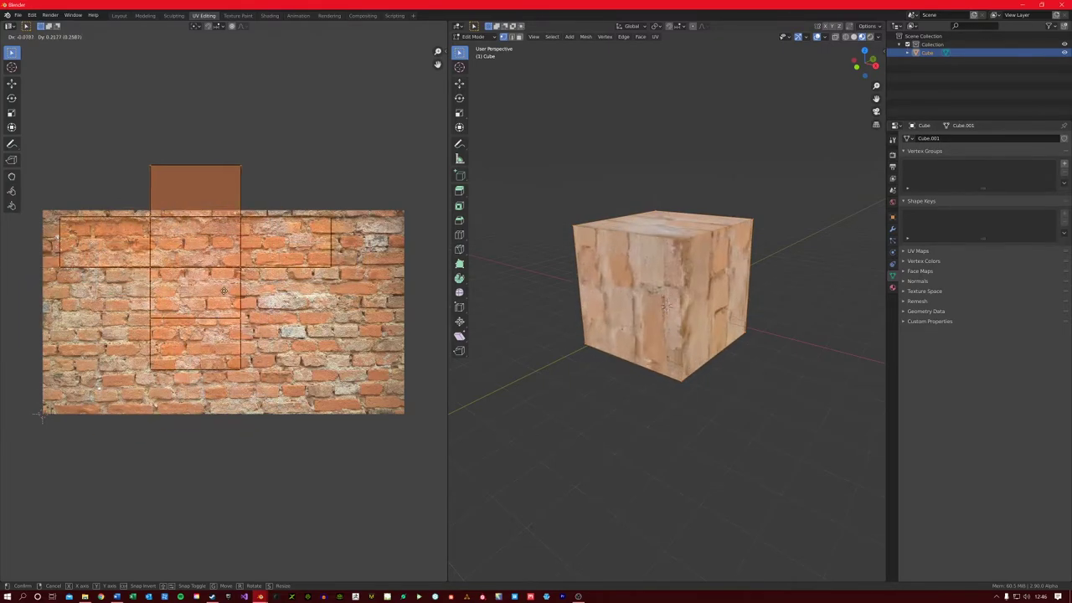
{"action": "left_click", "coordinate": [207, 343]}
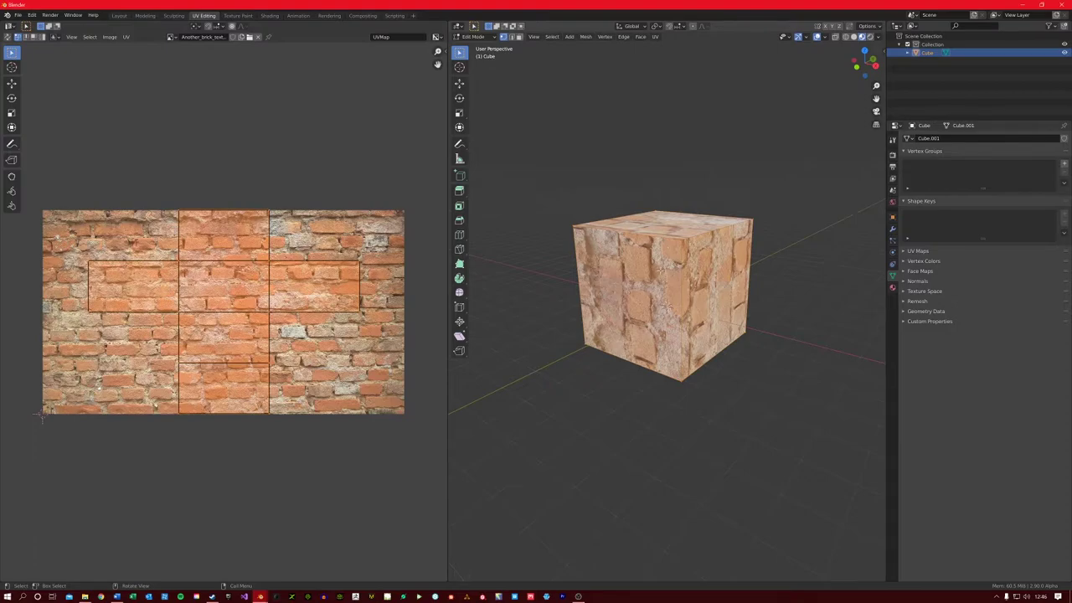
{"action": "key", "text": "r"}
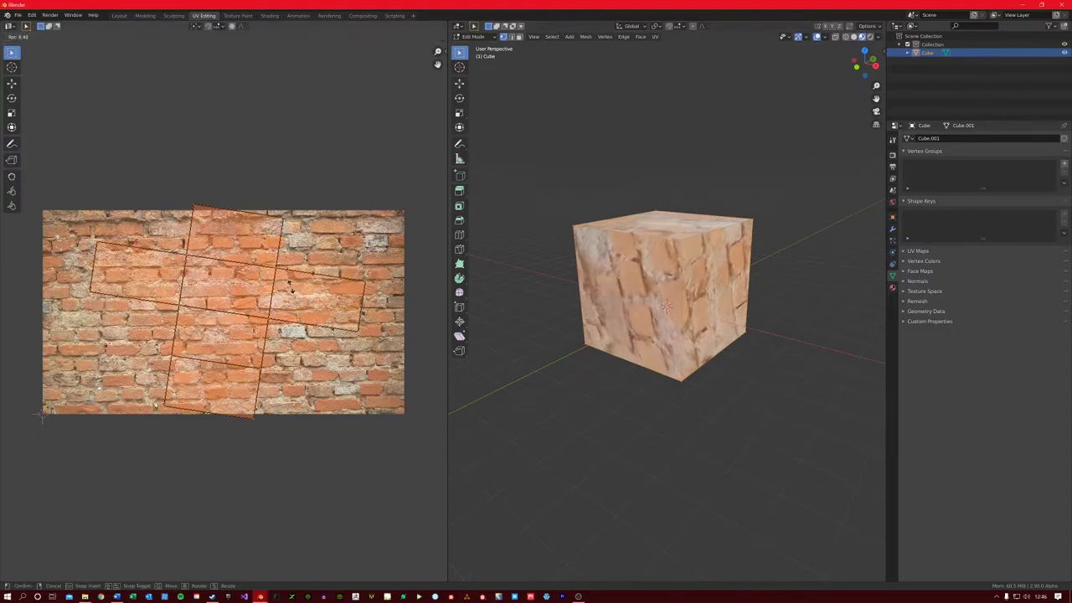
{"action": "key", "text": "Escape"}
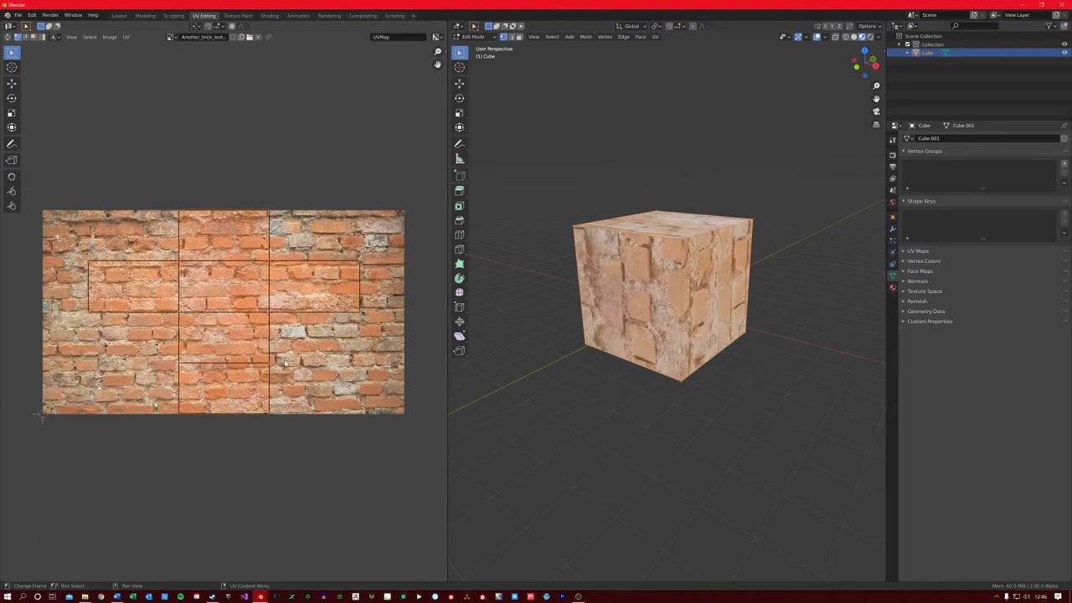
{"action": "key", "text": "s"}
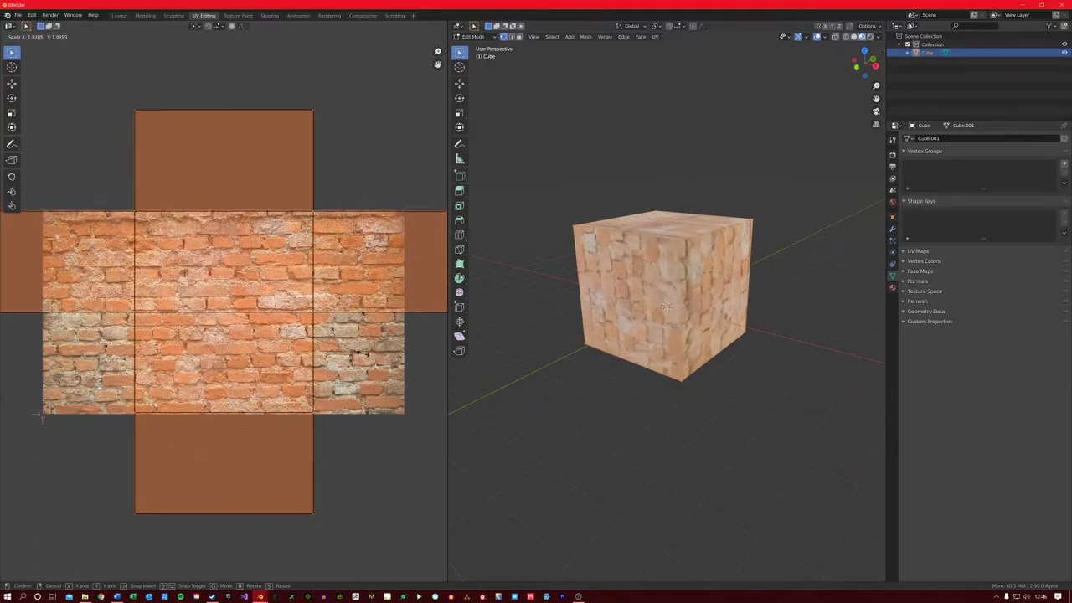
{"action": "left_click", "coordinate": [42, 413]}
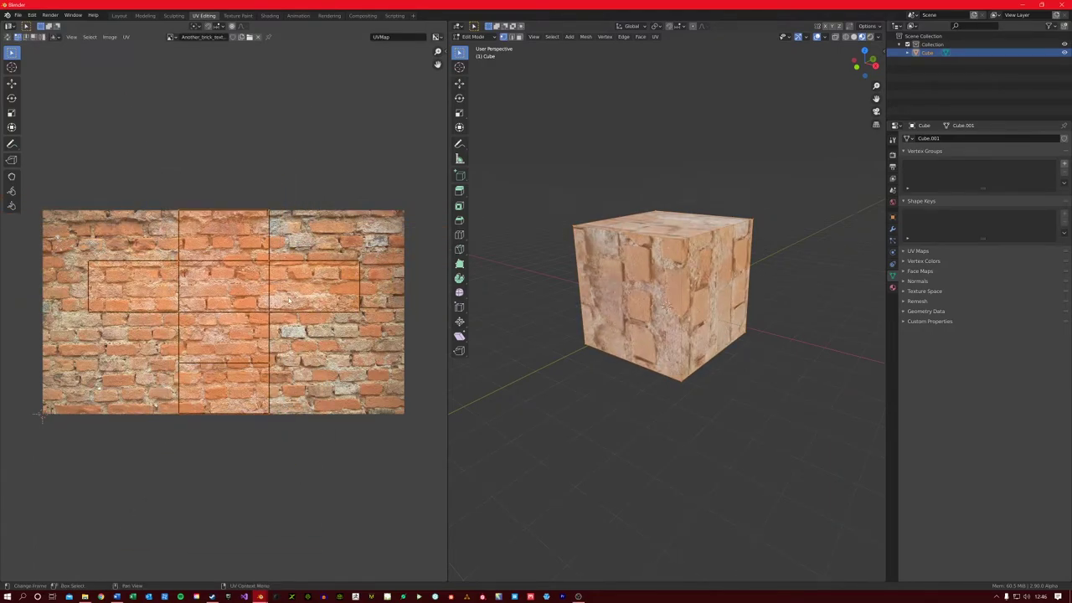
- Rotate the cube's entire UV layout by 90° so the bricks run horizontally on the side faces
{"action": "key", "text": "r"}
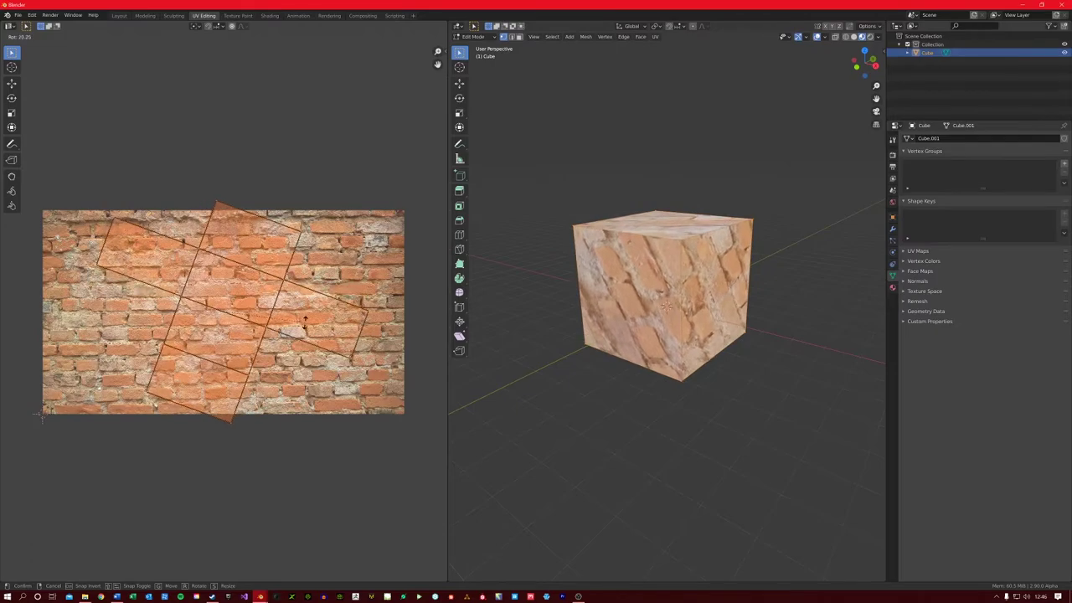
{"action": "type", "text": "9"}
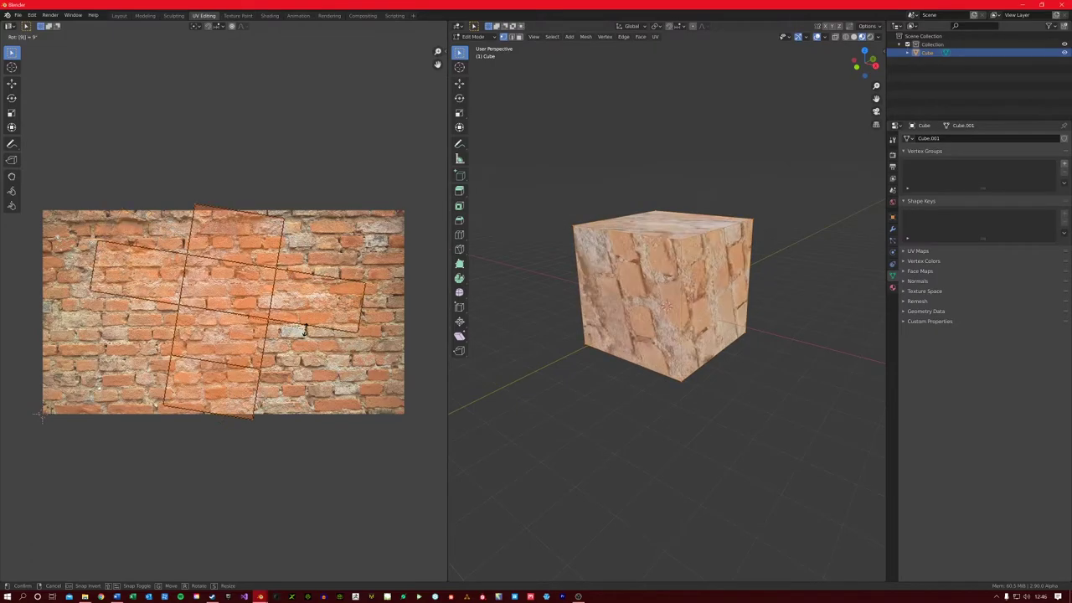
{"action": "type", "text": "0"}
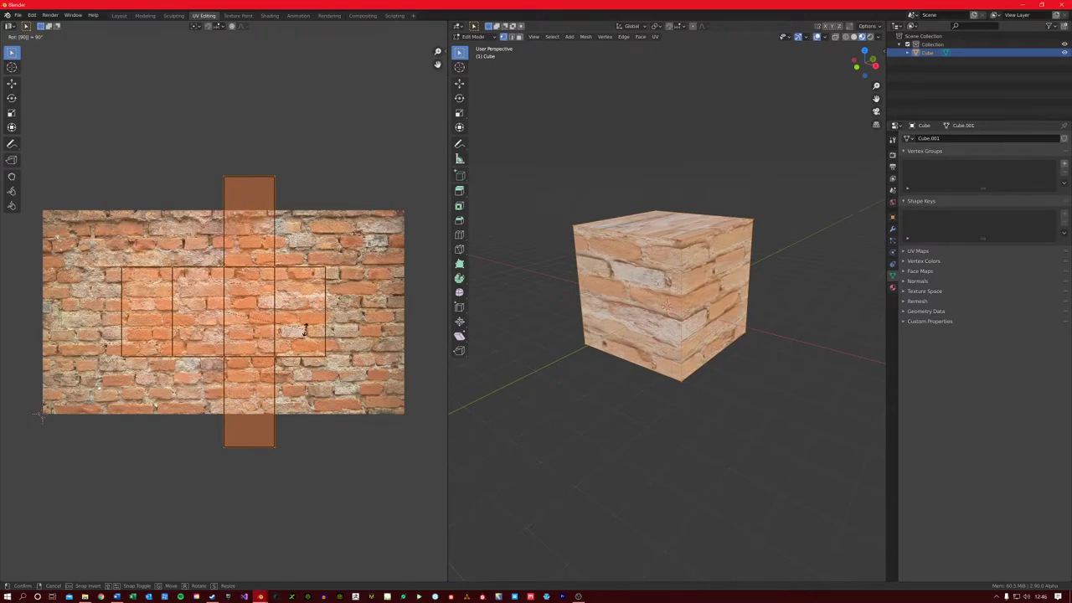
{"action": "key", "text": "Return"}
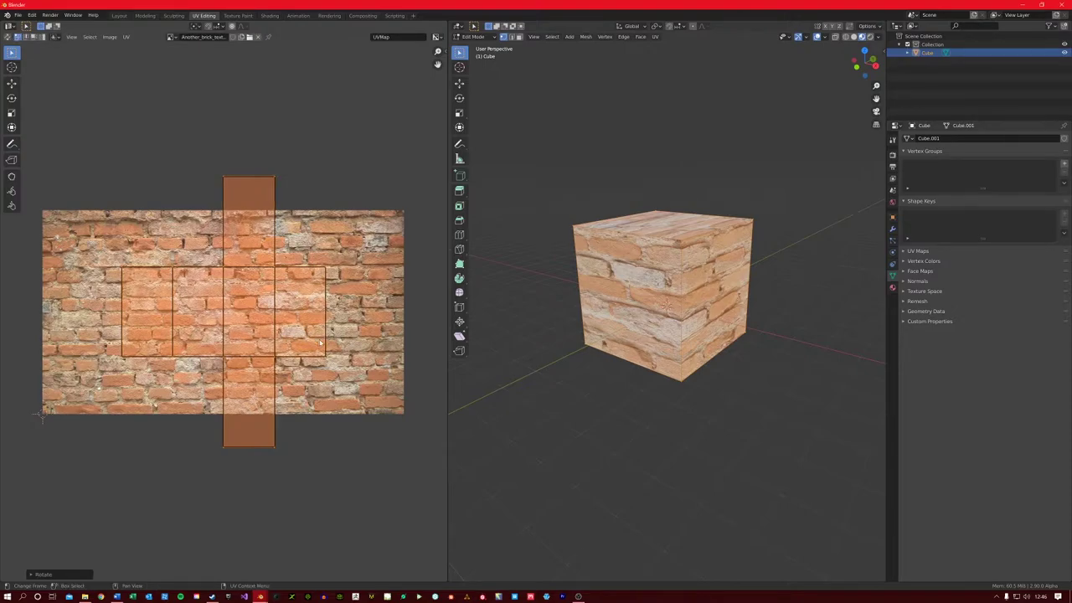
- Enlarge the cube's UV layout overall and stretch it by about 1.59 along X, checking the brick proportions on the cube
{"action": "key", "text": "s"}
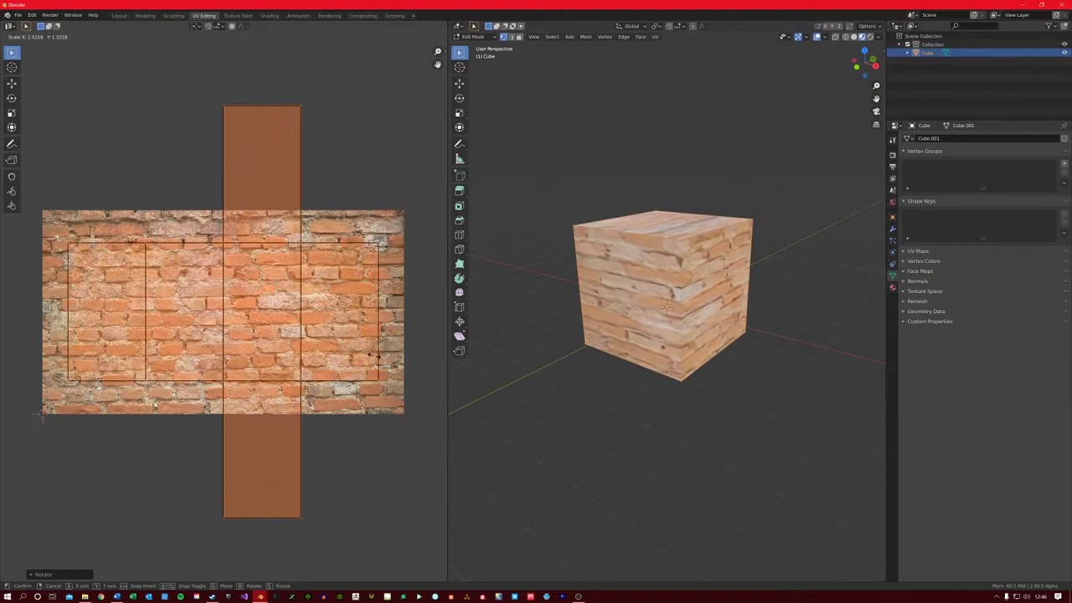
{"action": "key", "text": "y"}
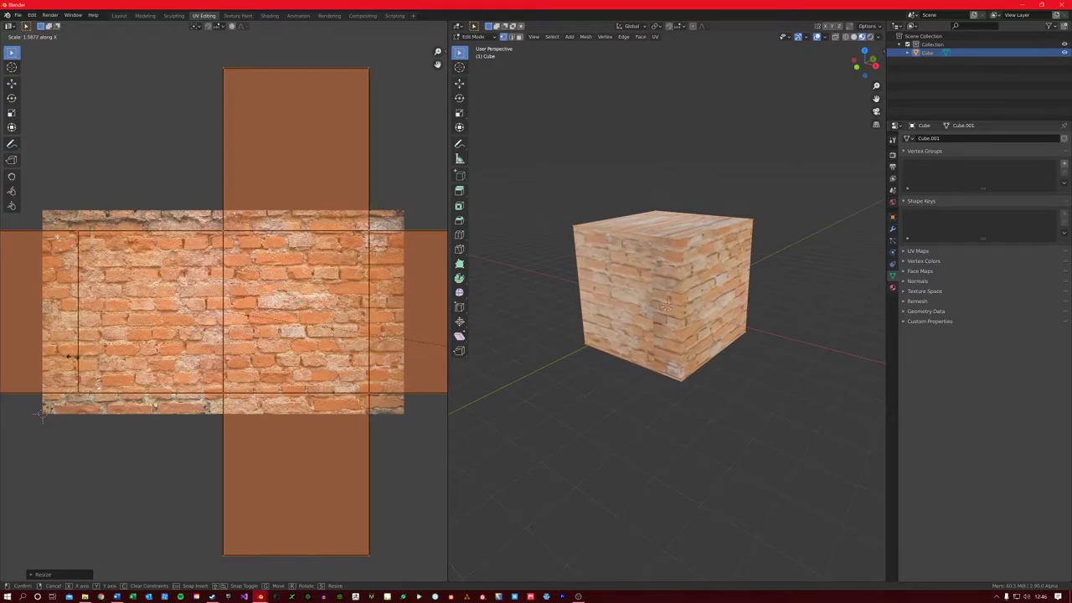
{"action": "left_click", "coordinate": [72, 356]}
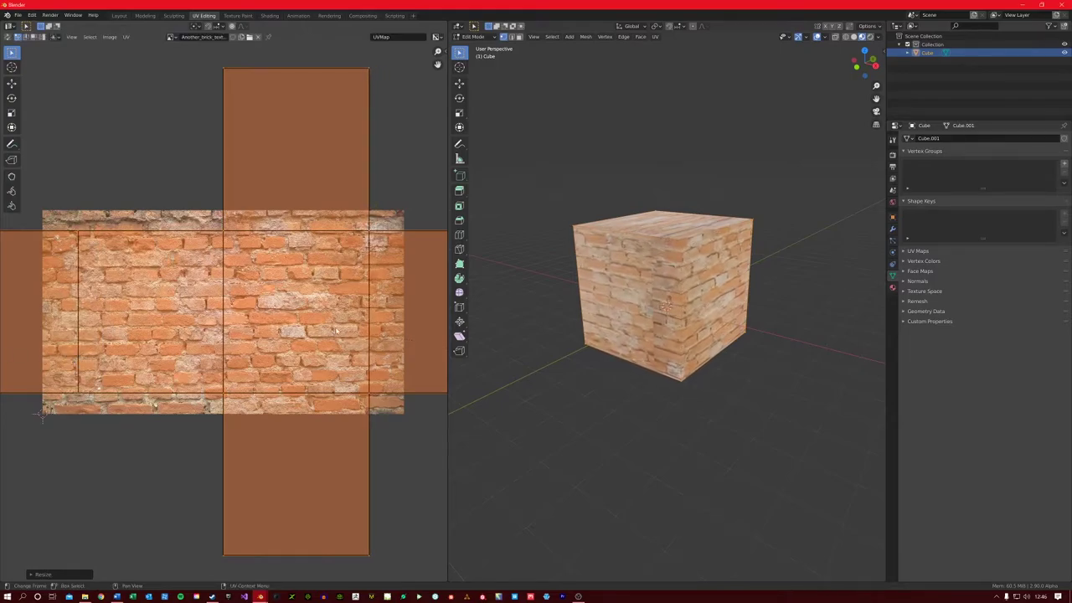
{"action": "middle_click_drag", "start_coordinate": [670, 335], "coordinate": [595, 306]}
{"action": "scroll", "coordinate": [662, 306], "scroll_direction": "up", "scroll_amount": 3}
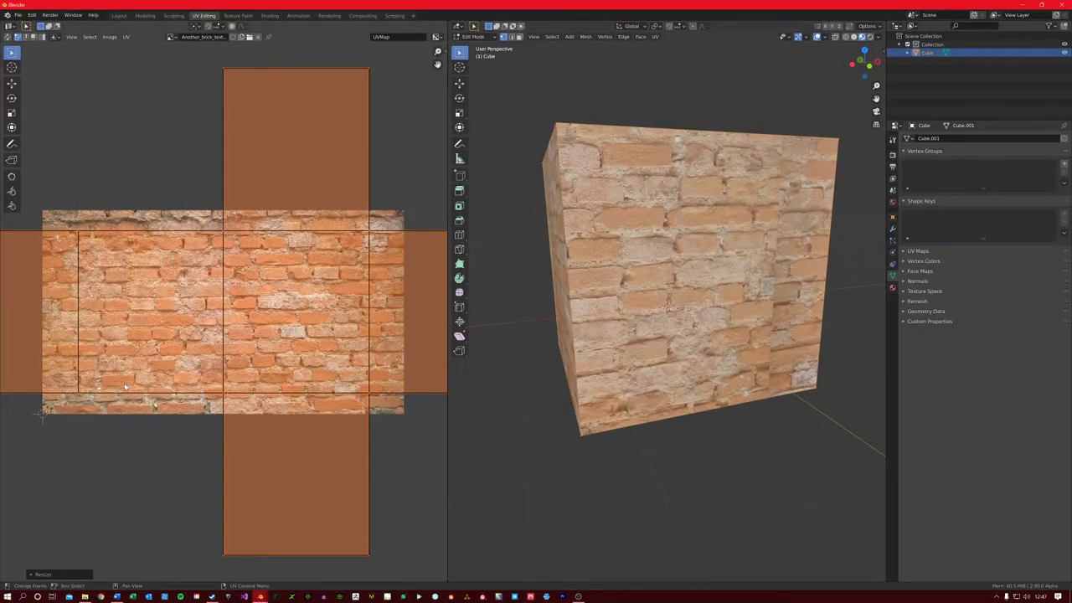
{"action": "scroll", "coordinate": [232, 338], "scroll_direction": "down", "scroll_amount": 1}
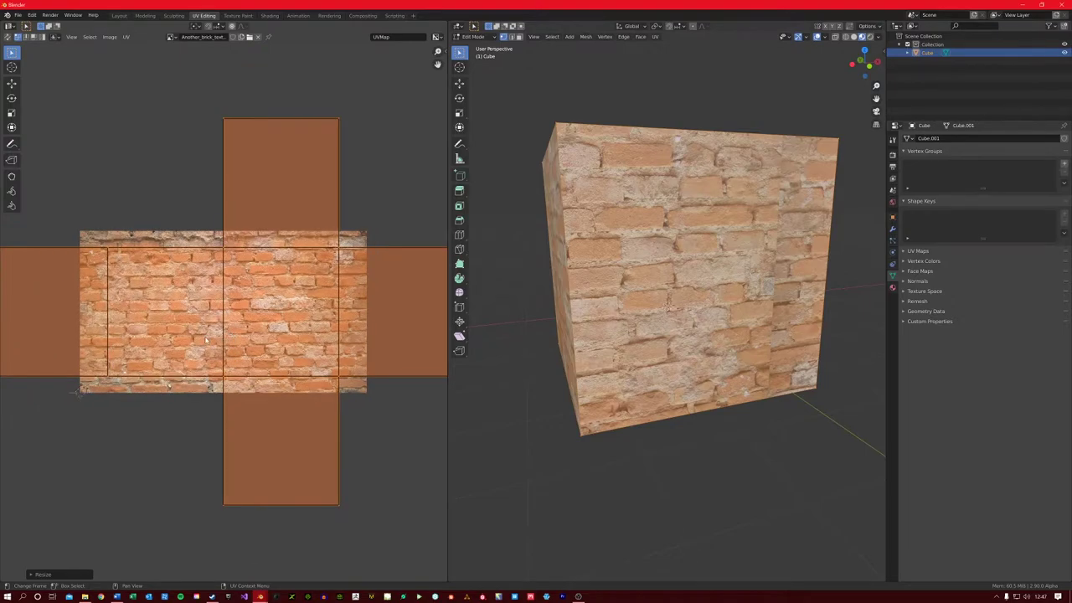
{"action": "scroll", "coordinate": [219, 297], "scroll_direction": "down", "scroll_amount": 1}
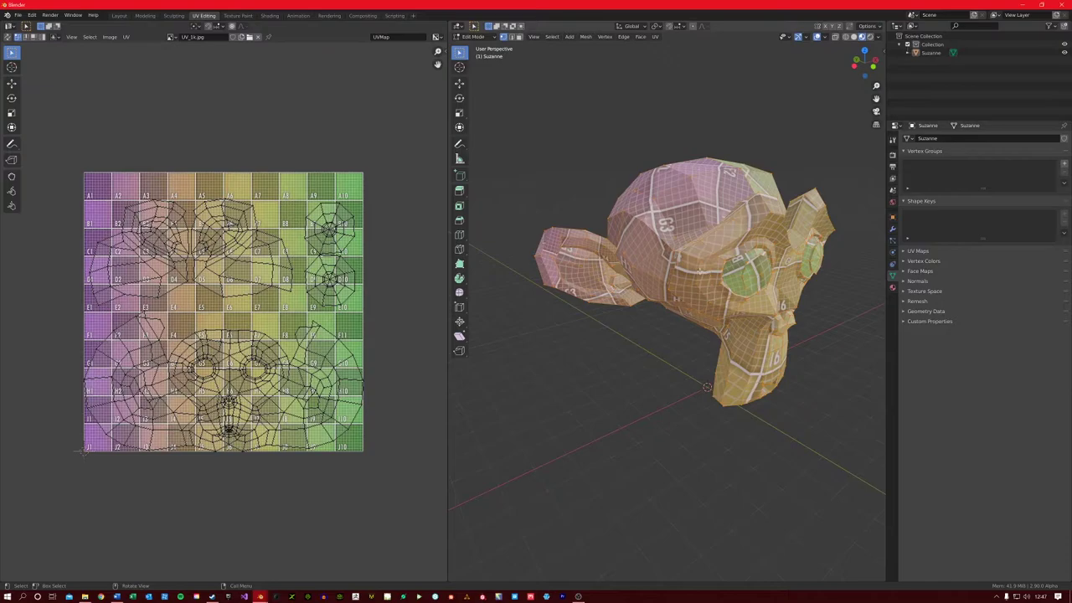
- Deselect the entire Suzanne monkey mesh and change to edge selection, with the back of the head in view
{"action": "key", "text": "u"}
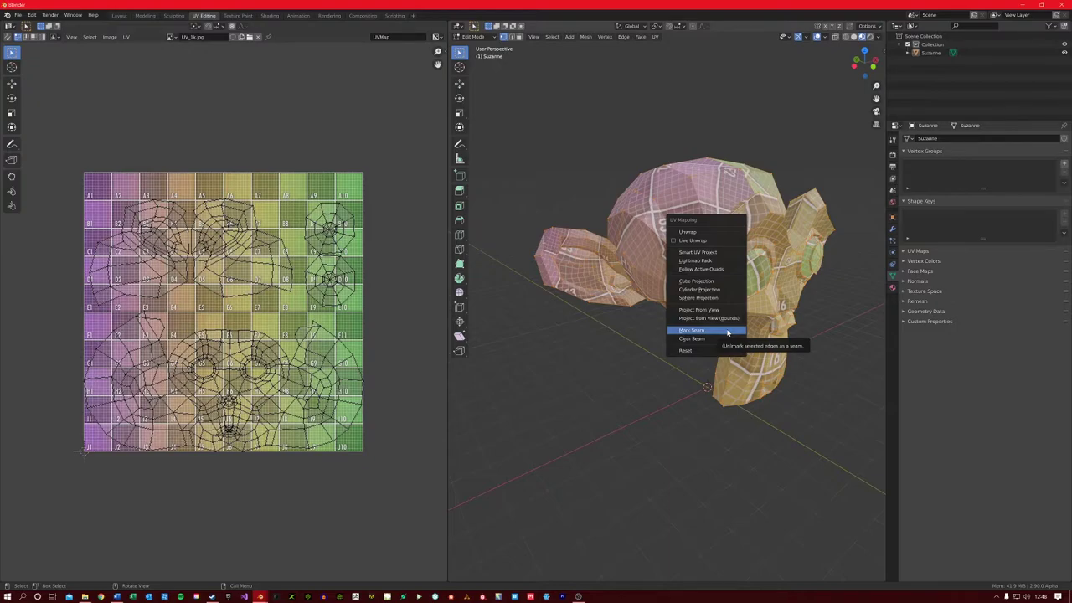
{"action": "left_click", "coordinate": [727, 334]}
{"action": "middle_click_drag", "start_coordinate": [720, 335], "coordinate": [612, 333]}
{"action": "key", "text": "alt+a"}
{"action": "middle_click_drag", "start_coordinate": [620, 251], "coordinate": [663, 222]}
{"action": "scroll", "coordinate": [628, 243], "scroll_direction": "up", "scroll_amount": 5}
{"action": "scroll", "coordinate": [628, 235], "scroll_direction": "down", "scroll_amount": 4}
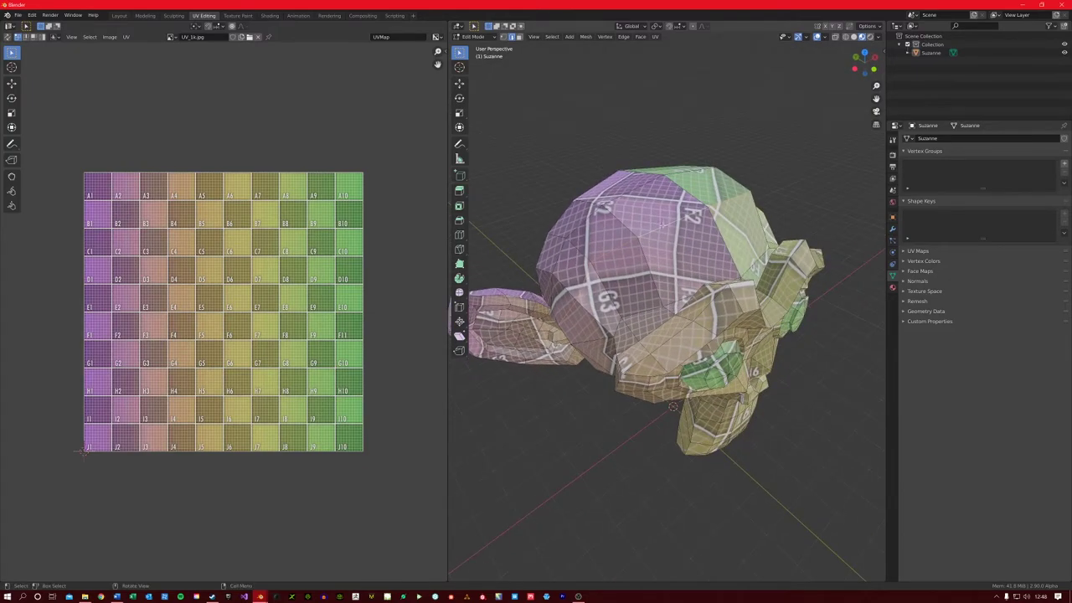
- Mark the line of edges running across the monkey's skull as a UV seam
{"action": "right_click", "coordinate": [661, 224]}
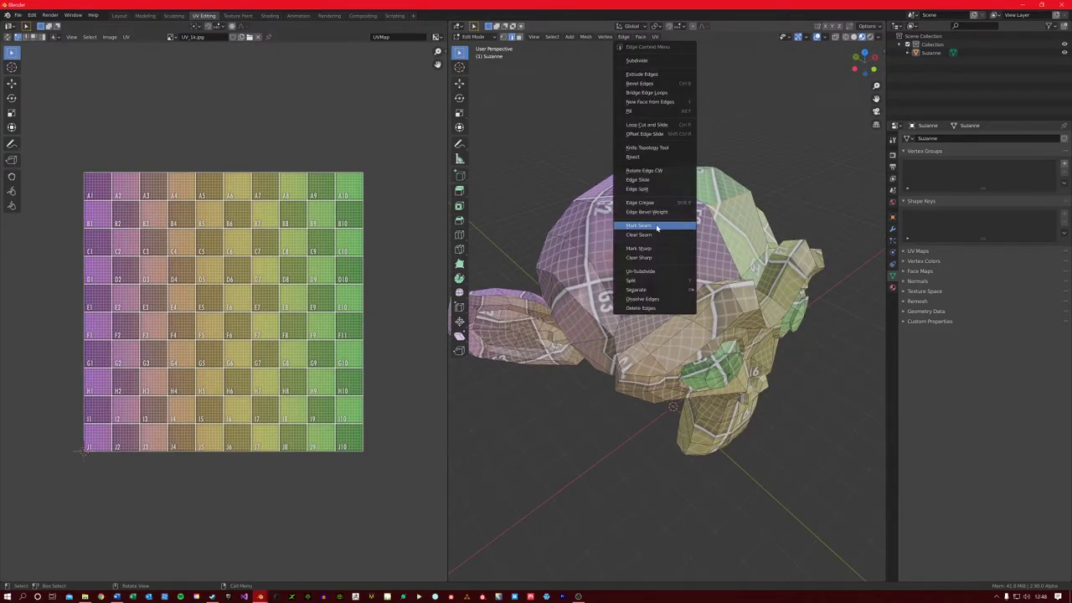
{"action": "left_click", "coordinate": [657, 226]}
{"action": "key", "text": "u"}
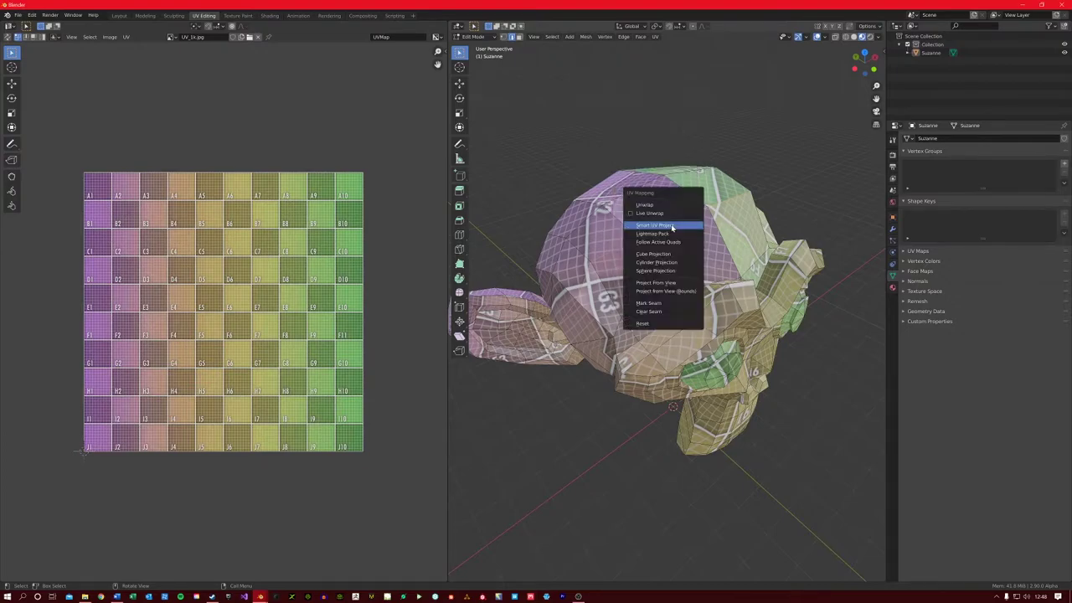
{"action": "left_click", "coordinate": [665, 305]}
{"action": "middle_click_drag", "start_coordinate": [637, 264], "coordinate": [646, 264]}
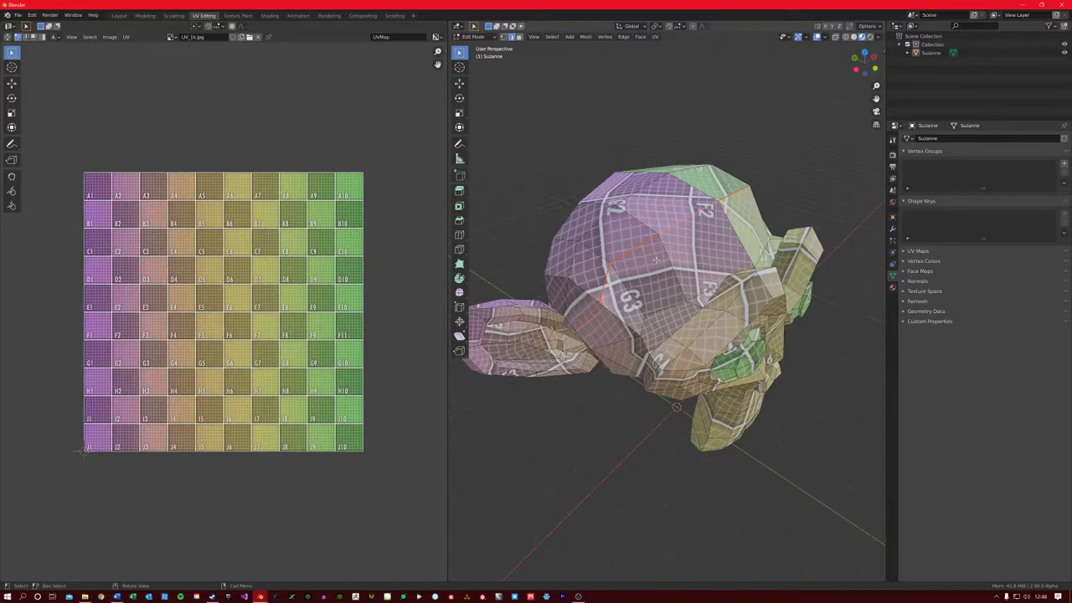
{"action": "scroll", "coordinate": [668, 251], "scroll_direction": "up", "scroll_amount": 2}
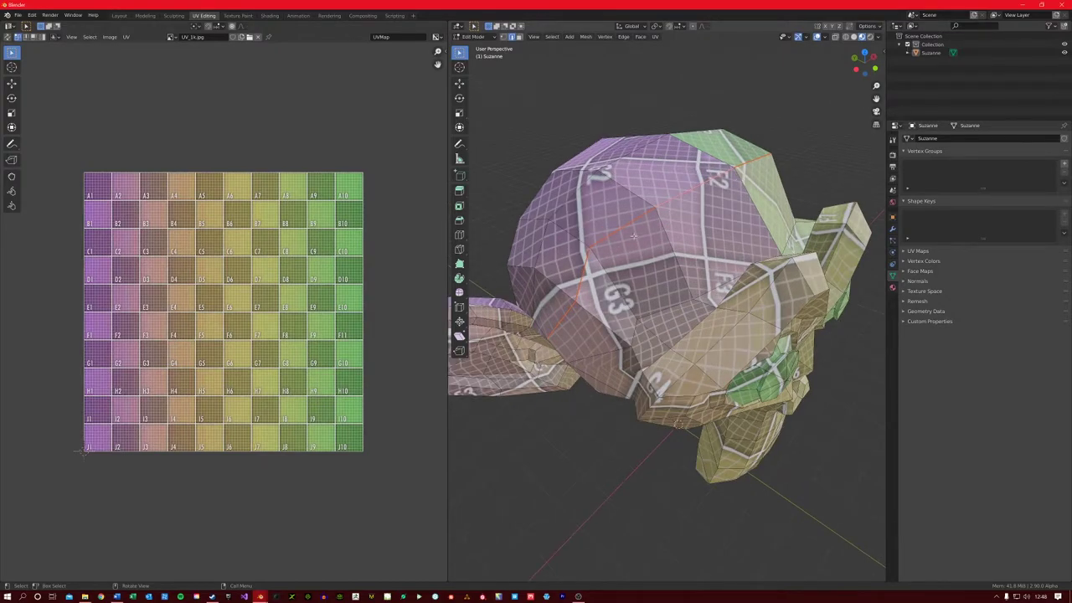
- Select the entire Suzanne mesh and unwrap it along the seam across the skull
{"action": "middle_click_drag", "start_coordinate": [599, 301], "coordinate": [651, 228]}
{"action": "key", "text": "a"}
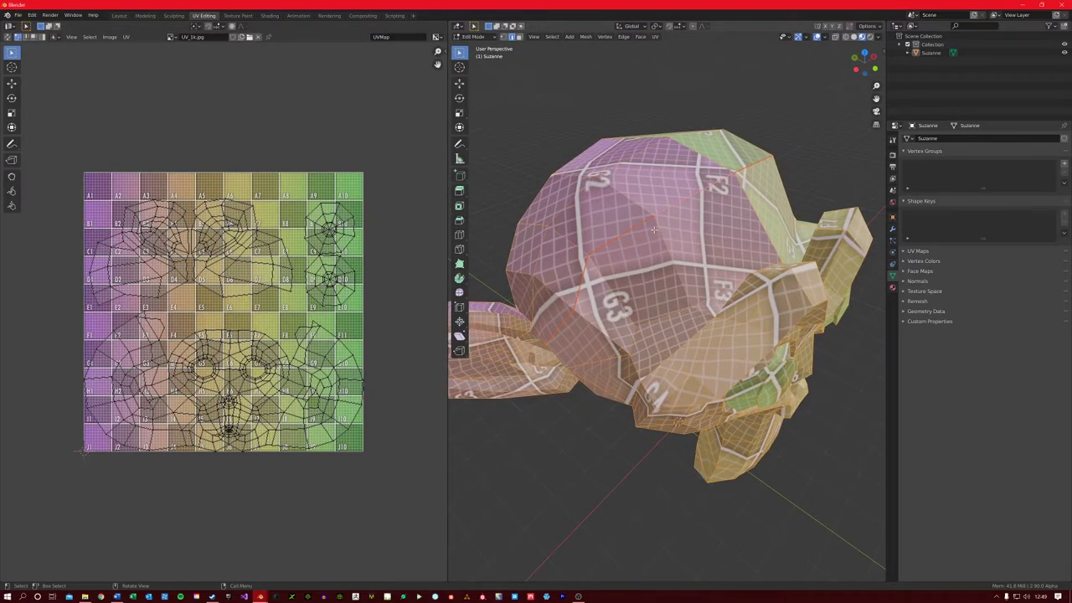
{"action": "key", "text": "u"}
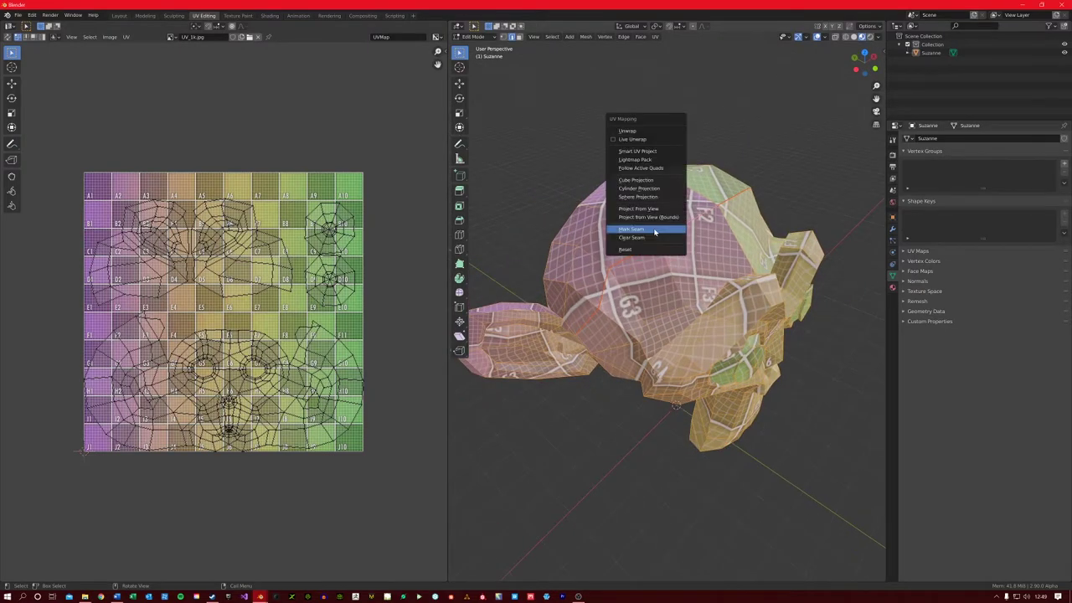
{"action": "left_click", "coordinate": [646, 138]}
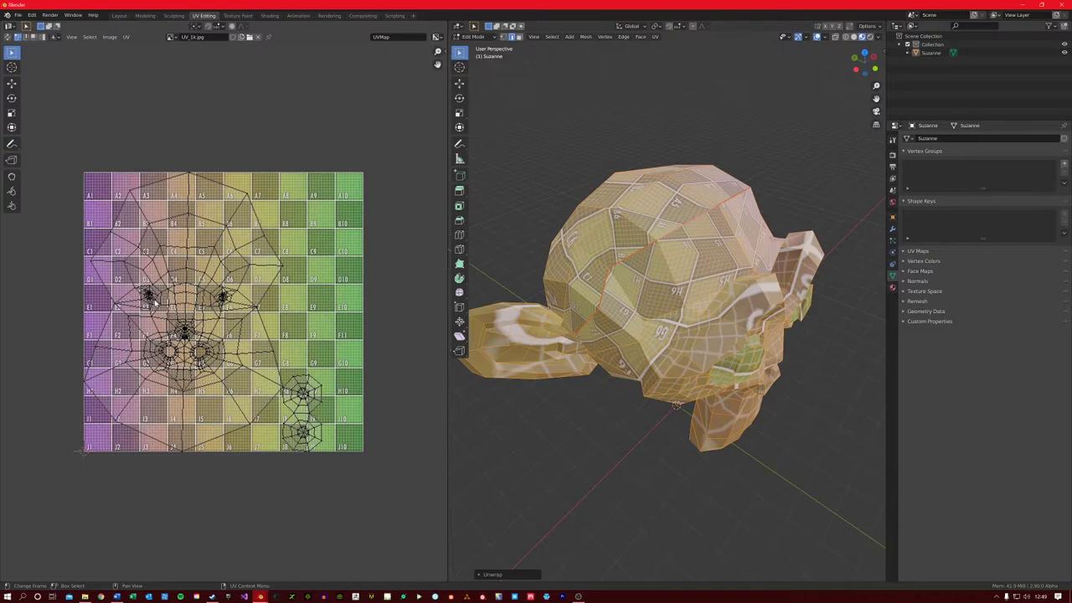
{"action": "scroll", "coordinate": [178, 306], "scroll_direction": "up", "scroll_amount": 1}
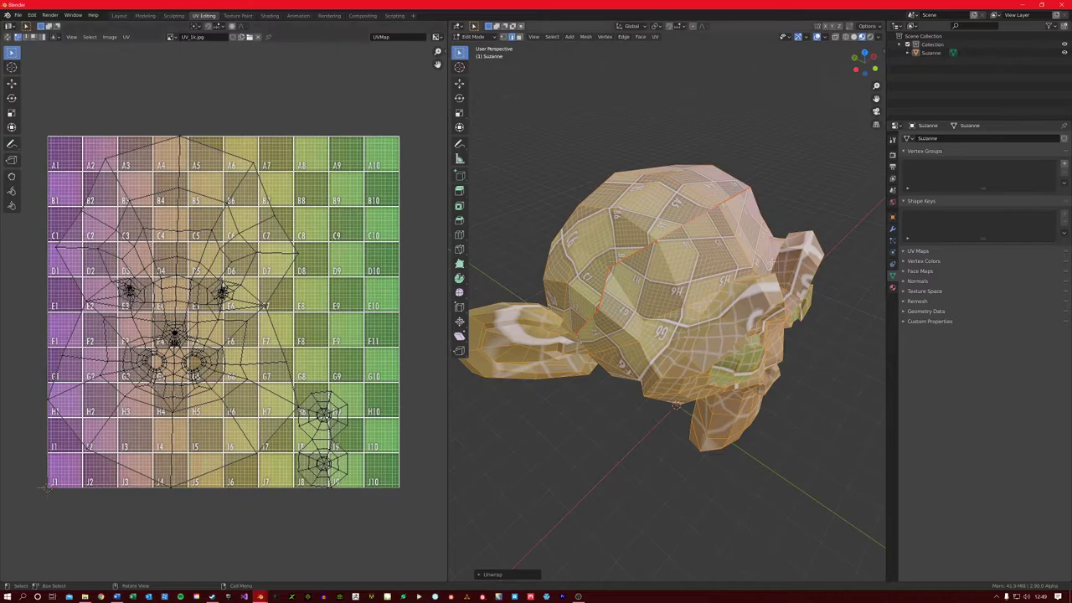
- Mark the edge loop running lengthwise over the top of the monkey's head as a second UV seam
{"action": "middle_click_drag", "start_coordinate": [503, 192], "coordinate": [576, 176]}
{"action": "key", "text": "alt+a"}
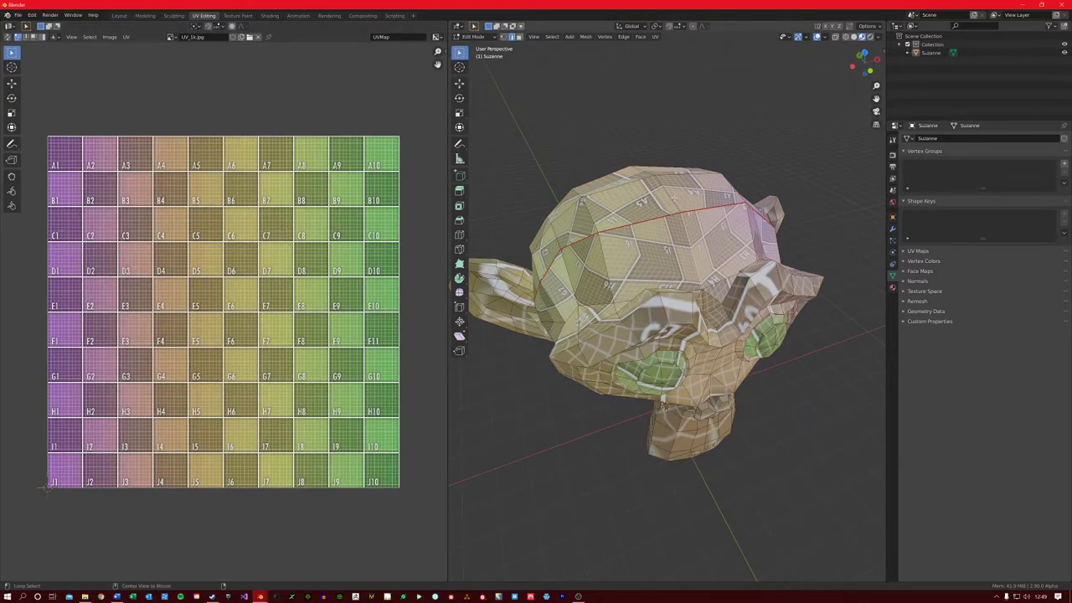
{"action": "left_click", "coordinate": [673, 198], "text": "alt"}
{"action": "right_click", "coordinate": [673, 198]}
{"action": "left_click", "coordinate": [672, 201]}
{"action": "middle_click_drag", "start_coordinate": [544, 277], "coordinate": [620, 230]}
- Select the whole monkey mesh again, unwrap it with both seams and inspect the split UV layout
{"action": "key", "text": "a"}
{"action": "key", "text": "alt+a"}
{"action": "key", "text": "a"}
{"action": "key", "text": "u"}
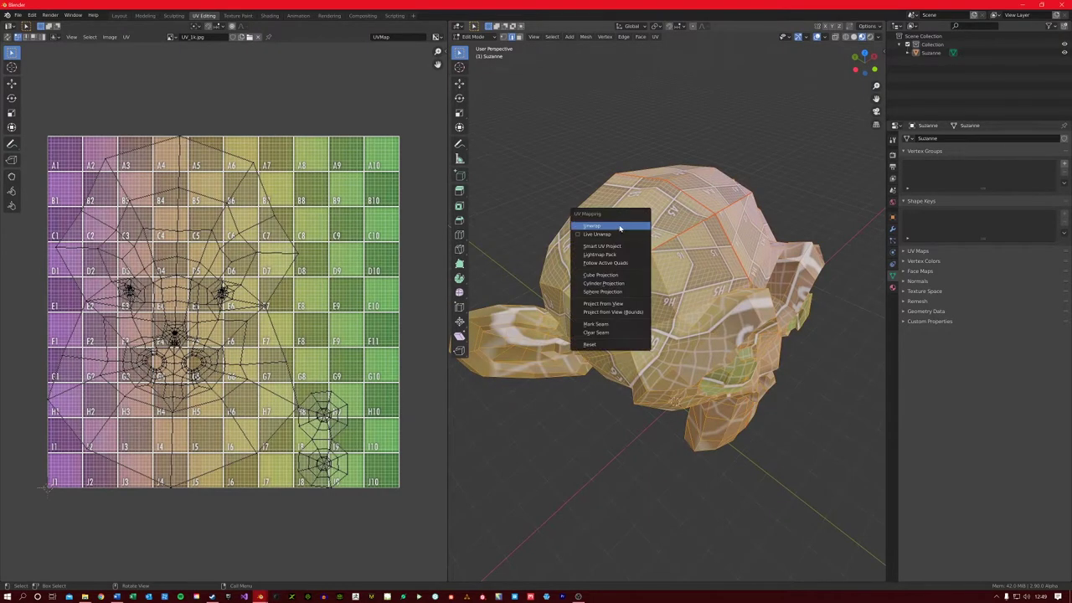
{"action": "left_click", "coordinate": [619, 227]}
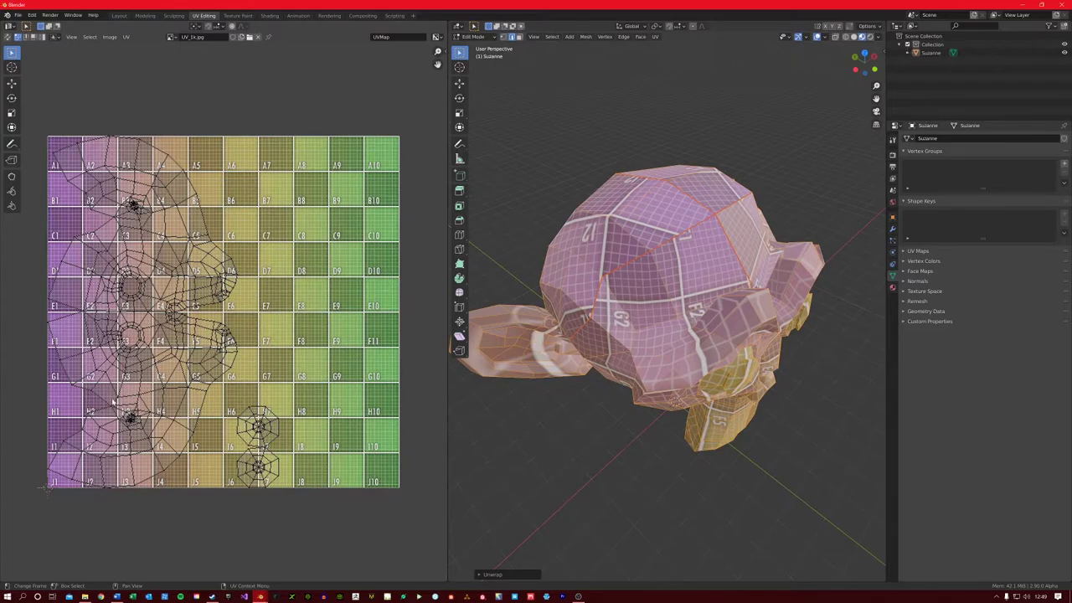
{"action": "scroll", "coordinate": [159, 345], "scroll_direction": "up", "scroll_amount": 3}
{"action": "scroll", "coordinate": [159, 345], "scroll_direction": "down", "scroll_amount": 3}
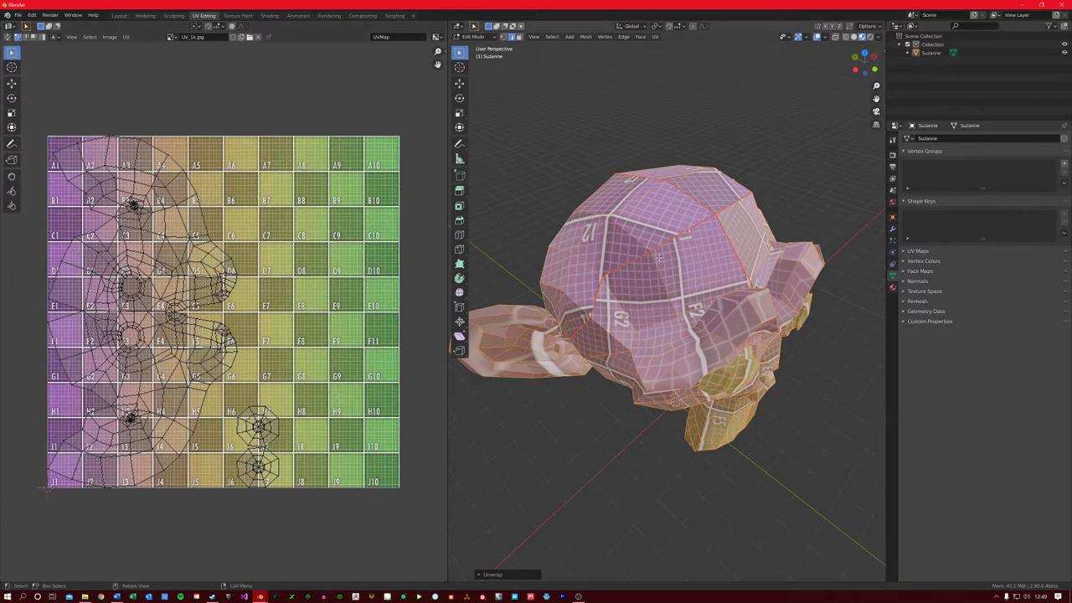
- Clear the seam from one edge on the skull and from the entire monkey mesh
{"action": "middle_click_drag", "start_coordinate": [660, 257], "coordinate": [665, 259]}
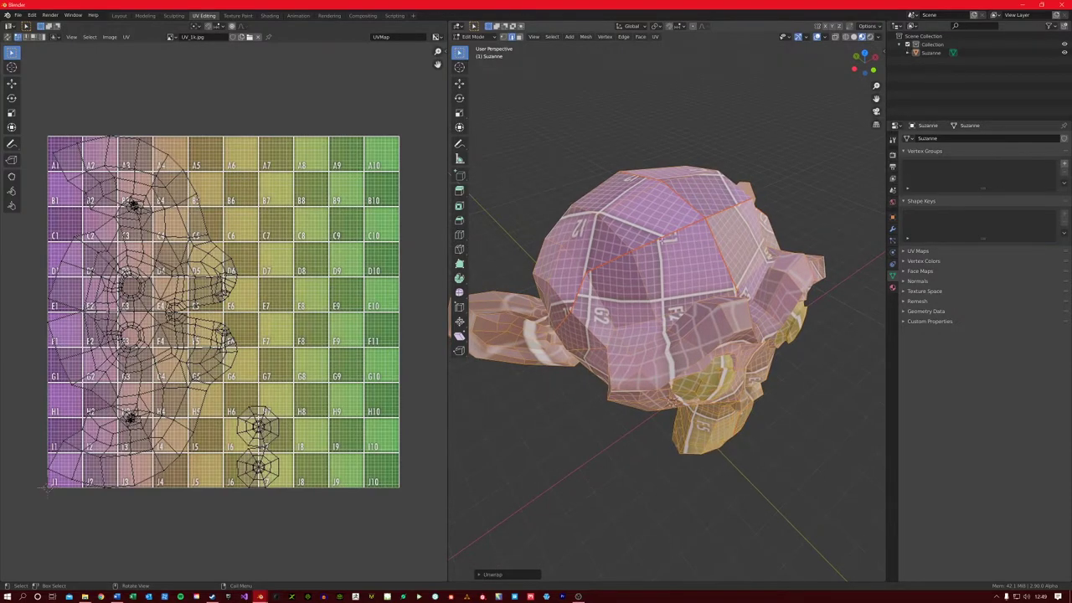
{"action": "left_click", "coordinate": [661, 240]}
{"action": "right_click", "coordinate": [660, 242]}
{"action": "left_click", "coordinate": [660, 246]}
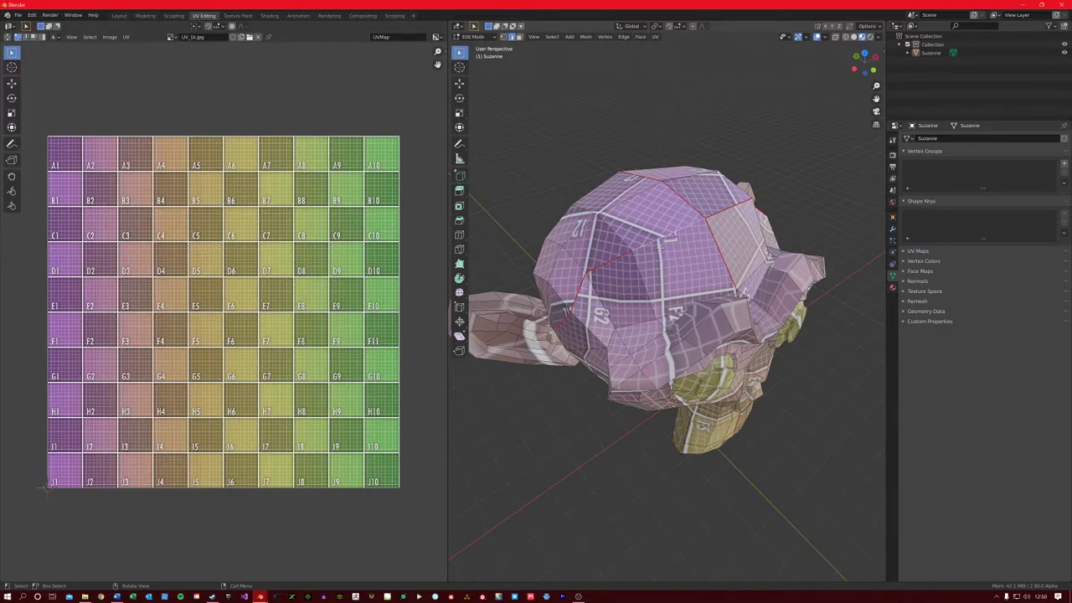
{"action": "key", "text": "a"}
{"action": "right_click", "coordinate": [662, 242]}
{"action": "left_click", "coordinate": [662, 245]}
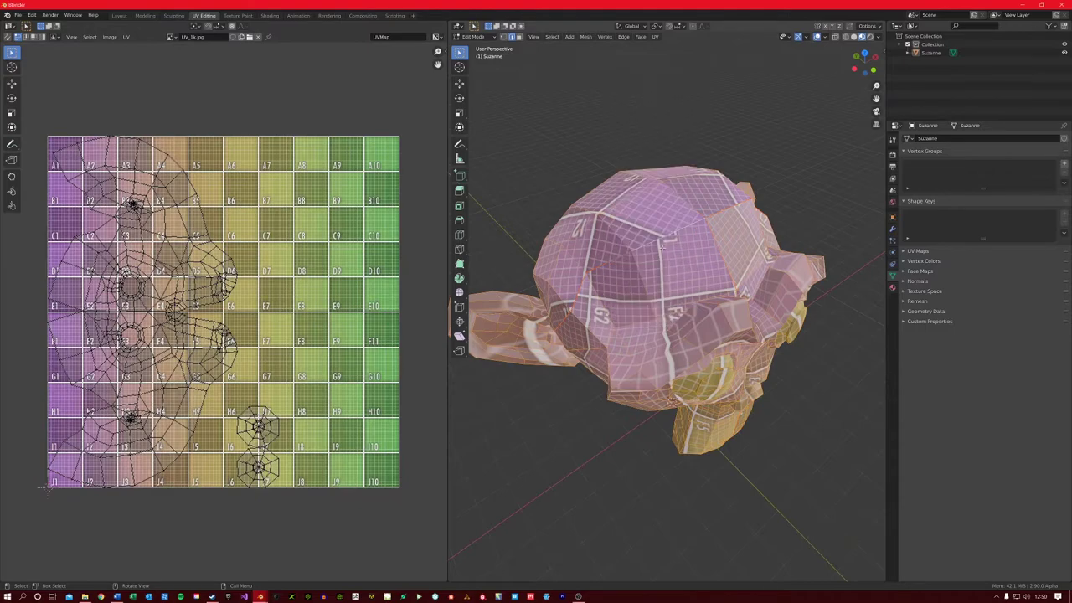
- Enable Live Unwrap for the monkey mesh
{"action": "middle_click_drag", "start_coordinate": [662, 243], "coordinate": [680, 263]}
{"action": "key", "text": "u"}
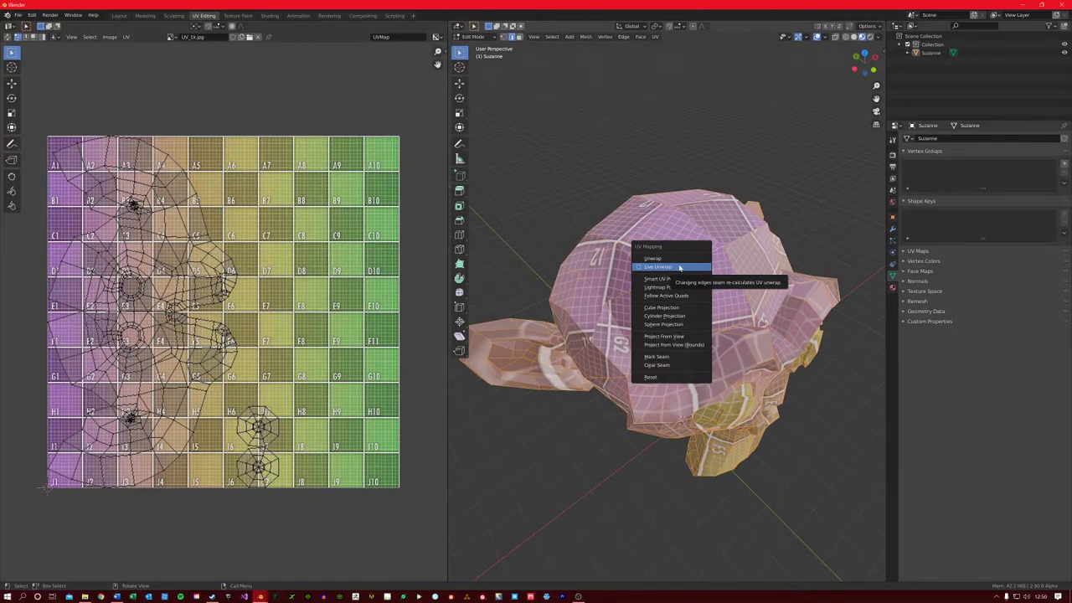
{"action": "left_click", "coordinate": [660, 266]}
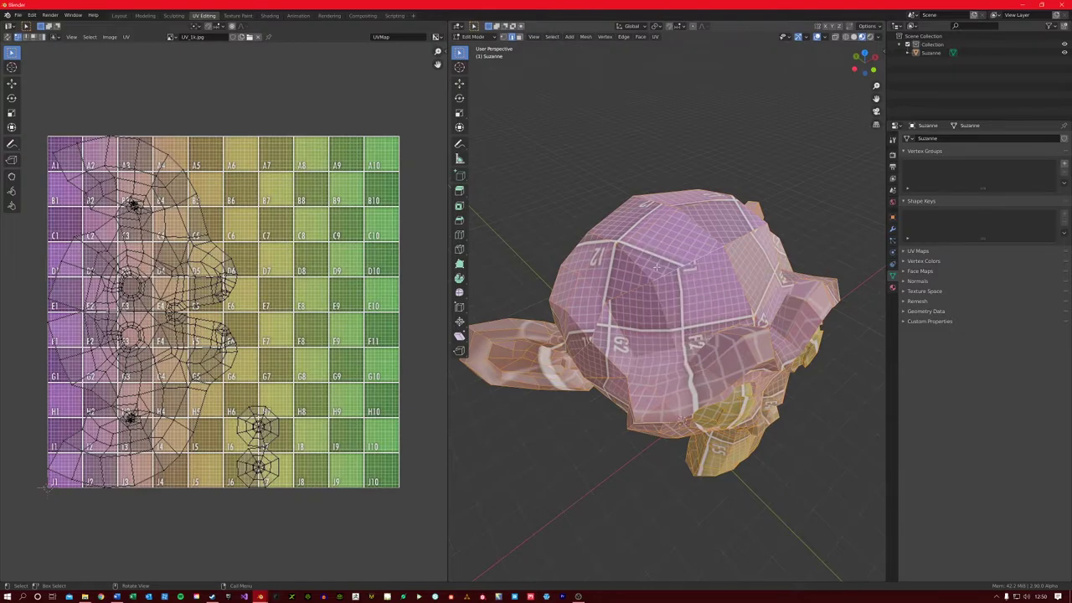
- Deselect the mesh and mark the lengthwise edge loop over the head as a seam with Live Unwrap active
{"action": "key", "text": "alt+a"}
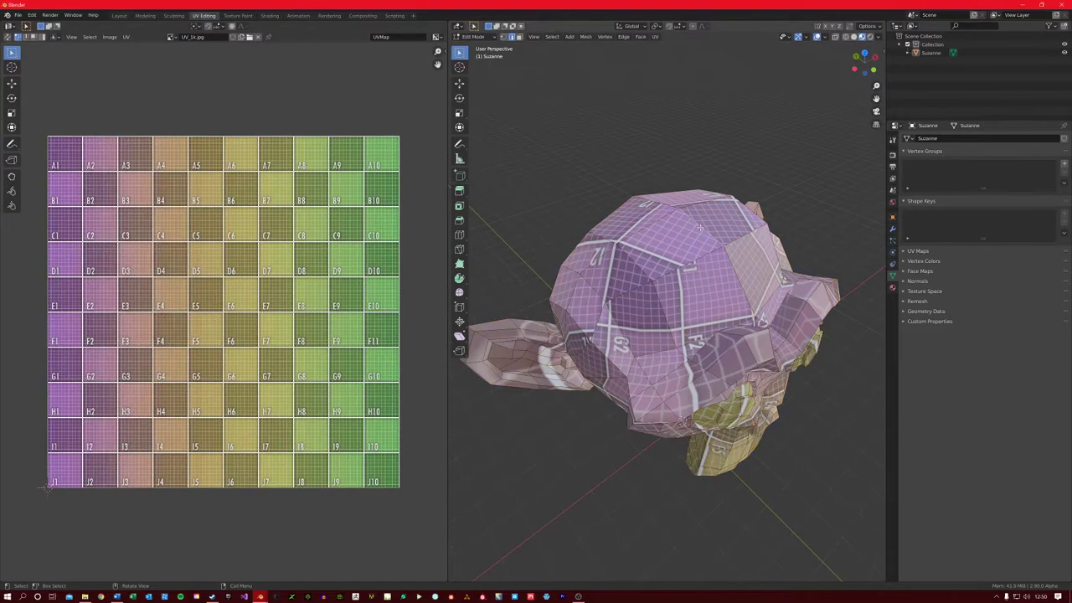
{"action": "key", "text": "u"}
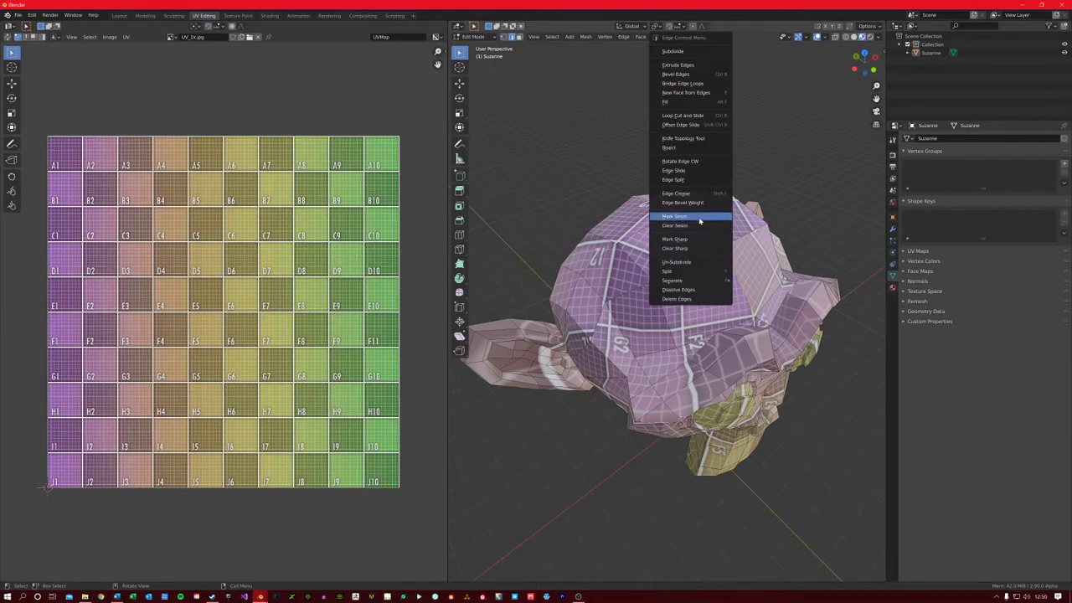
{"action": "left_click", "coordinate": [700, 216]}
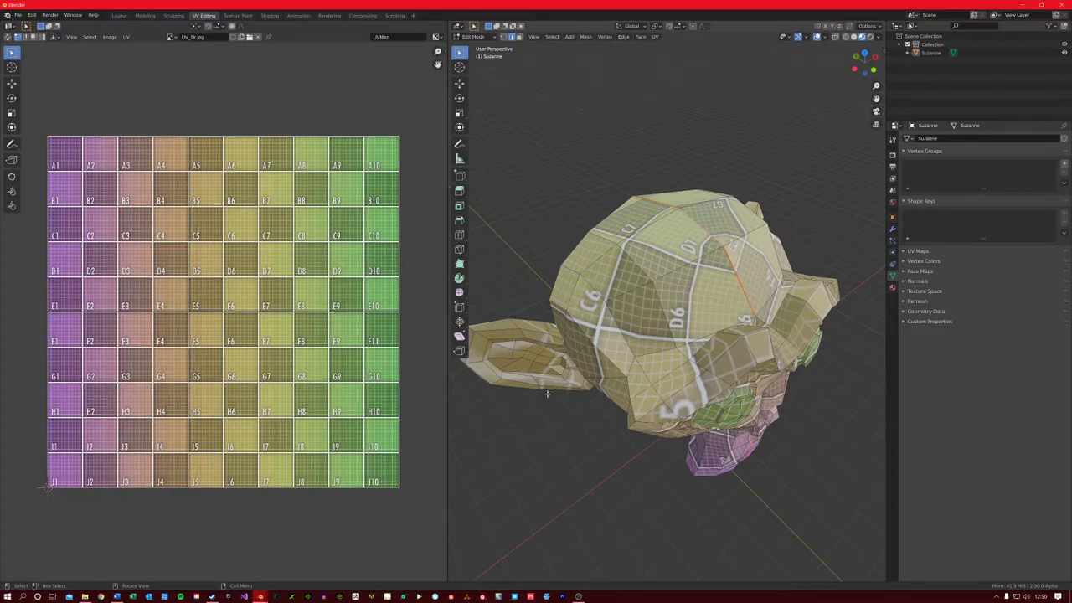
- Clear the seams from the whole monkey mesh and unwrap it without any seams
{"action": "middle_click_drag", "start_coordinate": [796, 269], "coordinate": [648, 321]}
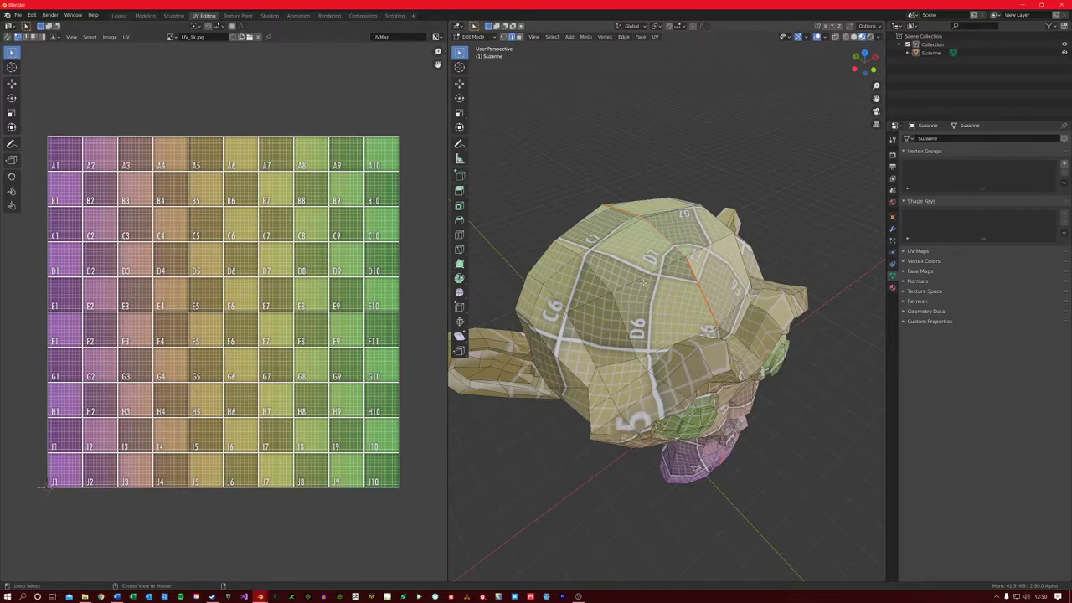
{"action": "right_click", "coordinate": [641, 280]}
{"action": "left_click", "coordinate": [641, 280]}
{"action": "key", "text": "a"}
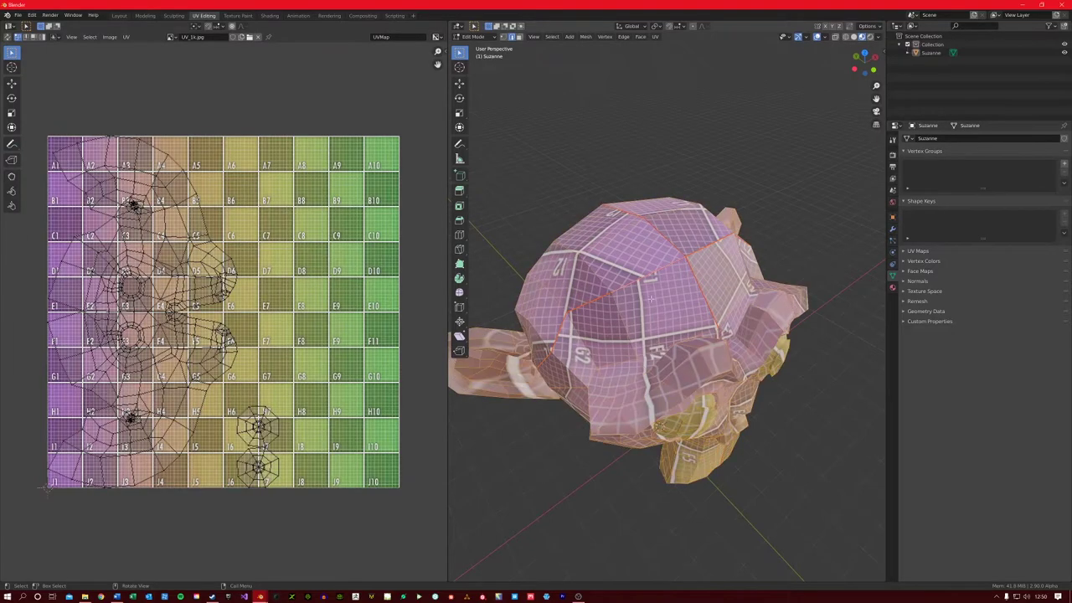
{"action": "key", "text": "u"}
{"action": "left_click", "coordinate": [650, 296]}
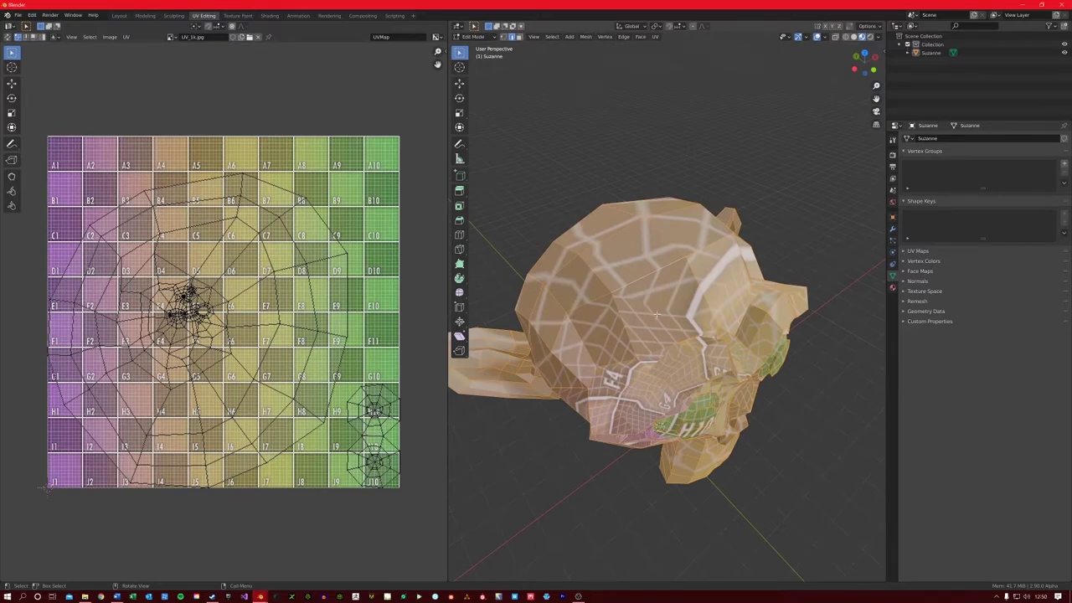
- Apply Smart UV Project to the whole monkey with an increased island margin
{"action": "key", "text": "u"}
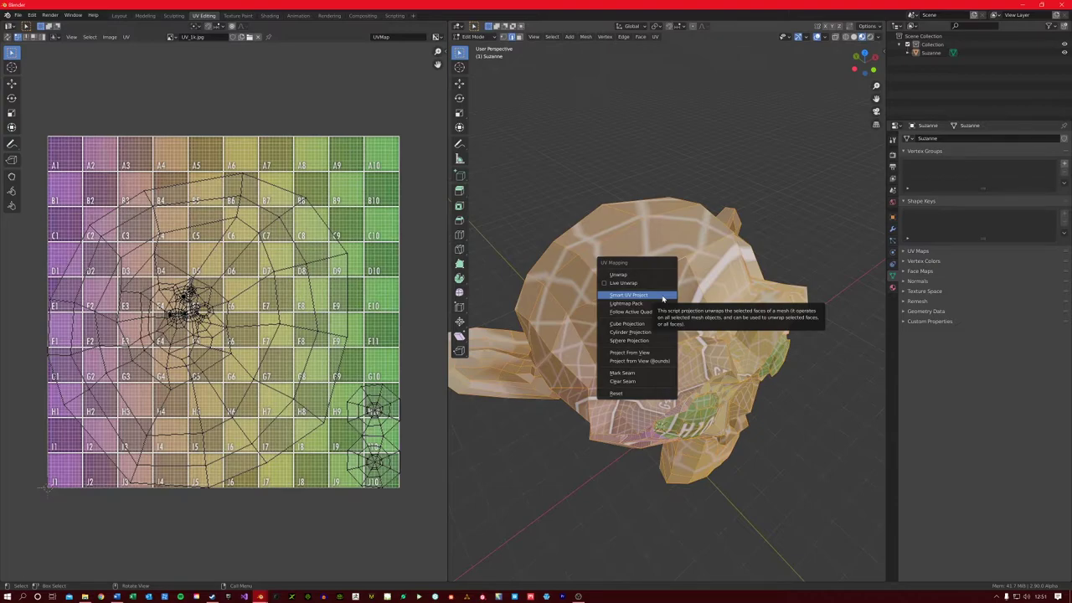
{"action": "left_click", "coordinate": [663, 296]}
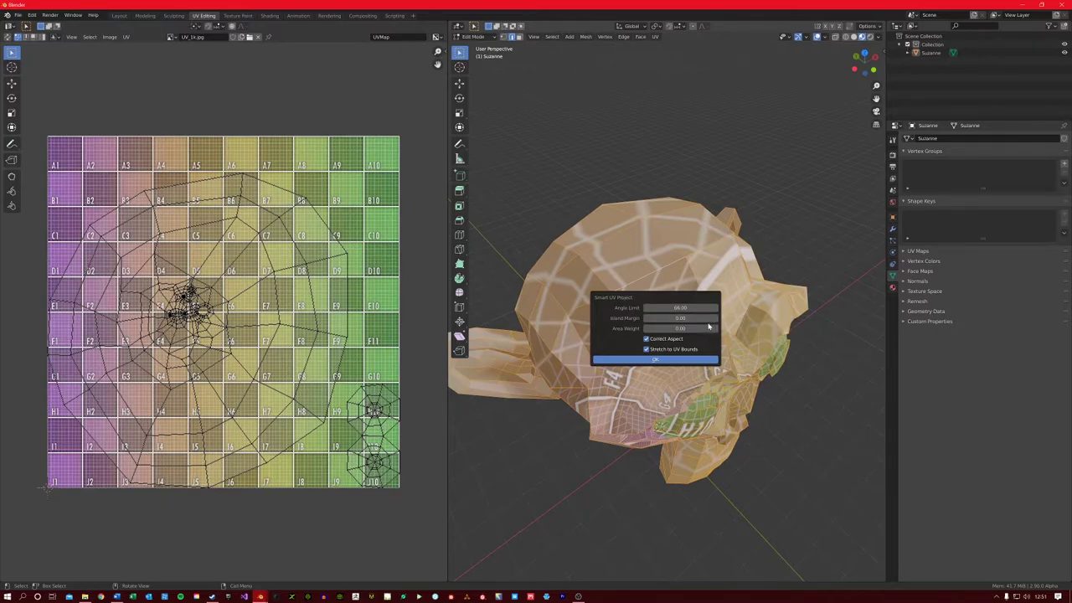
{"action": "left_click_drag", "start_coordinate": [702, 319], "coordinate": [728, 318]}
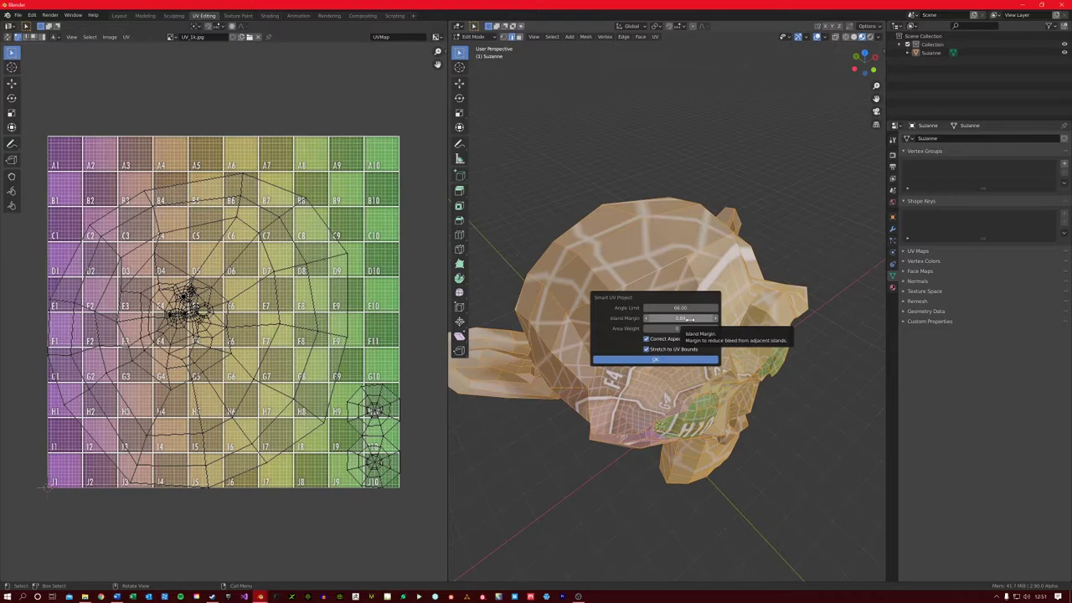
{"action": "left_click", "coordinate": [678, 360]}
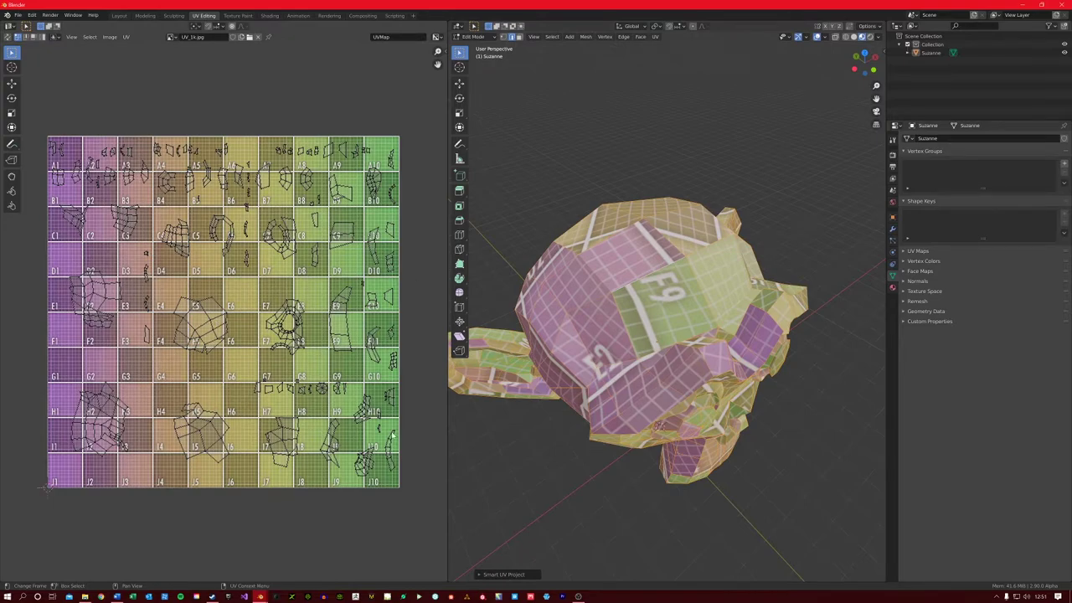
- Repeat Smart UV Project on the monkey with the angle limit raised to 89
{"action": "key", "text": "u"}
{"action": "left_click", "coordinate": [610, 307]}
{"action": "left_click", "coordinate": [623, 319]}
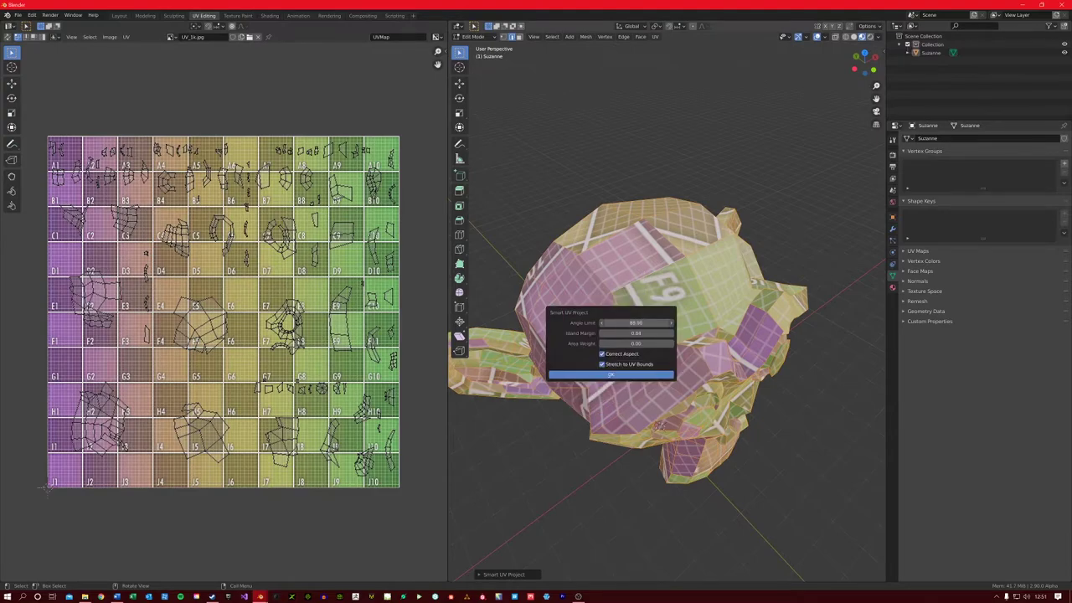
{"action": "left_click", "coordinate": [641, 374]}
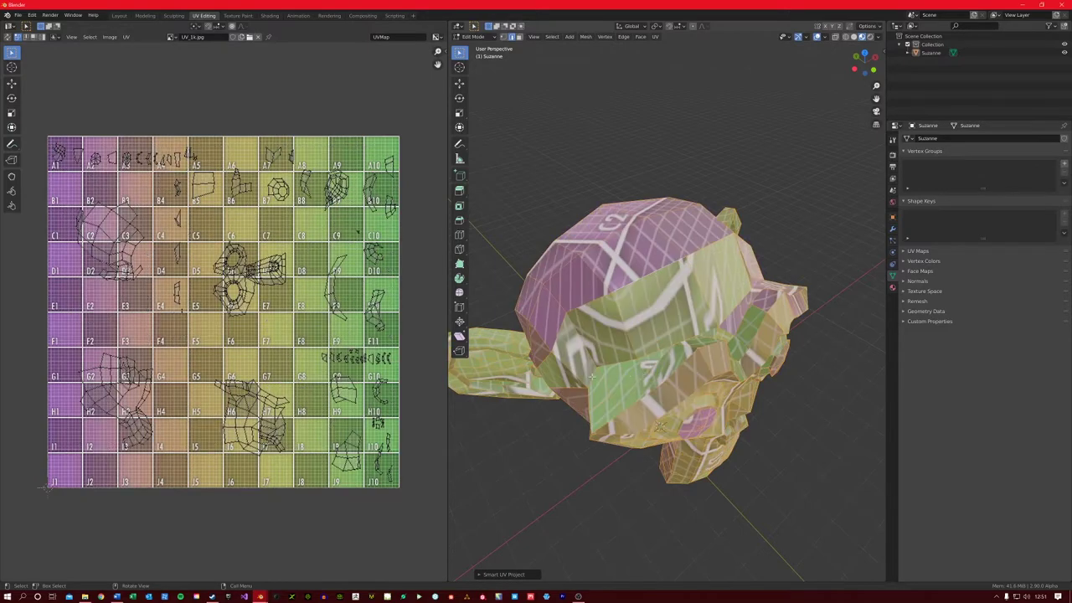
- Unwrap the monkey normally again and try a Lightmap Pack limited to Selected Faces
{"action": "key", "text": "u"}
{"action": "left_click", "coordinate": [312, 315]}
{"action": "key", "text": "u"}
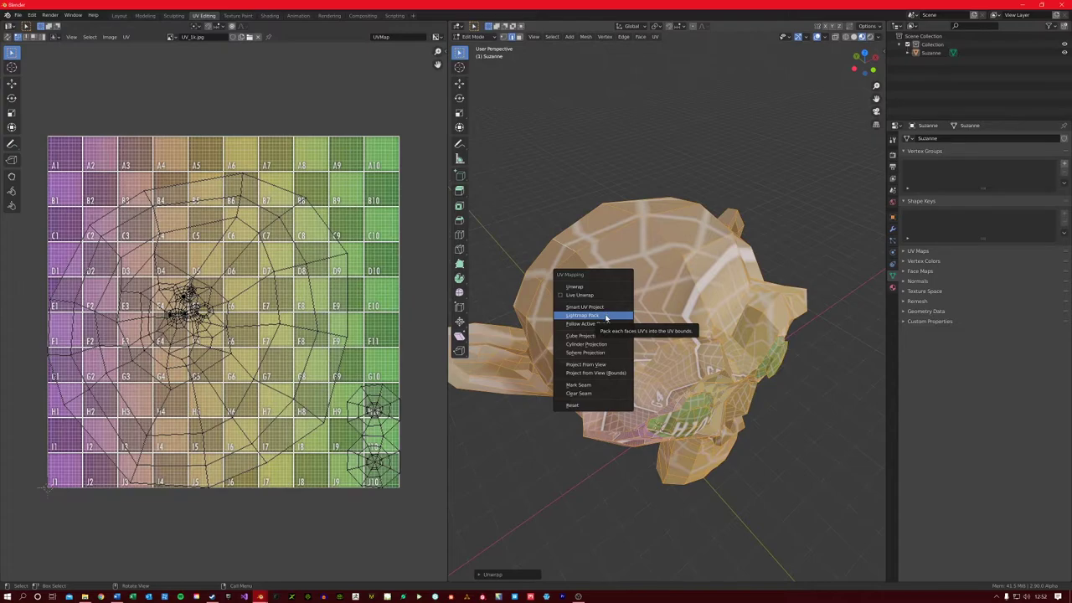
{"action": "left_click", "coordinate": [606, 317]}
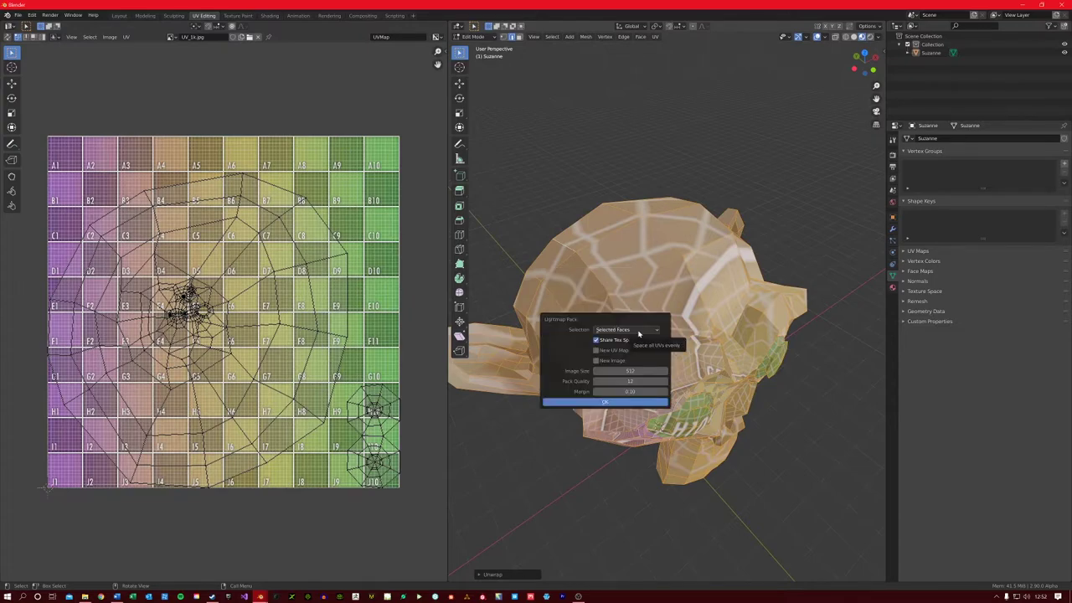
{"action": "left_click", "coordinate": [637, 330]}
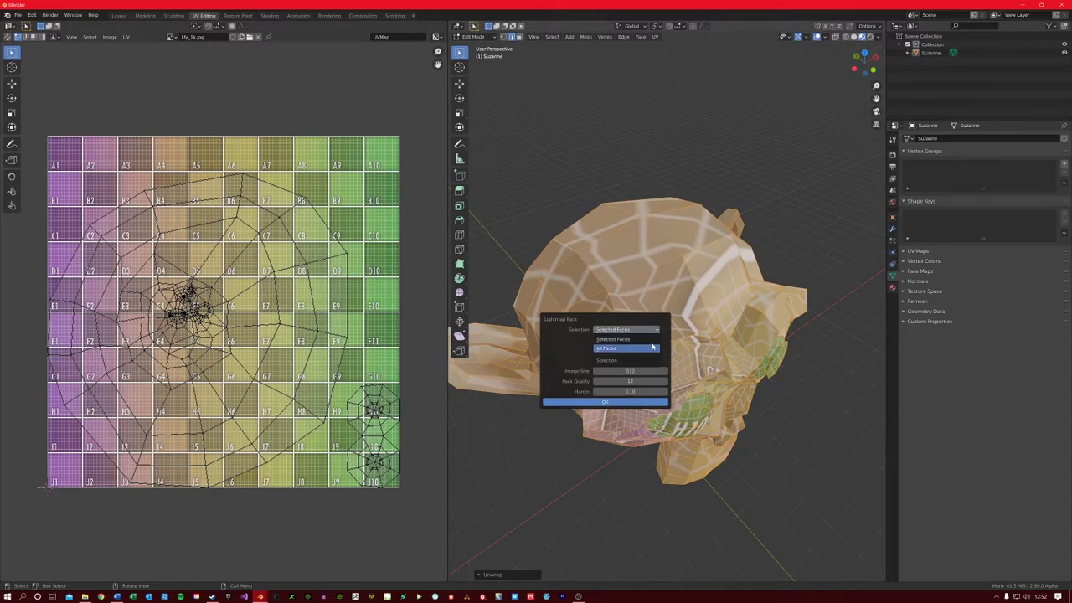
{"action": "left_click", "coordinate": [641, 338]}
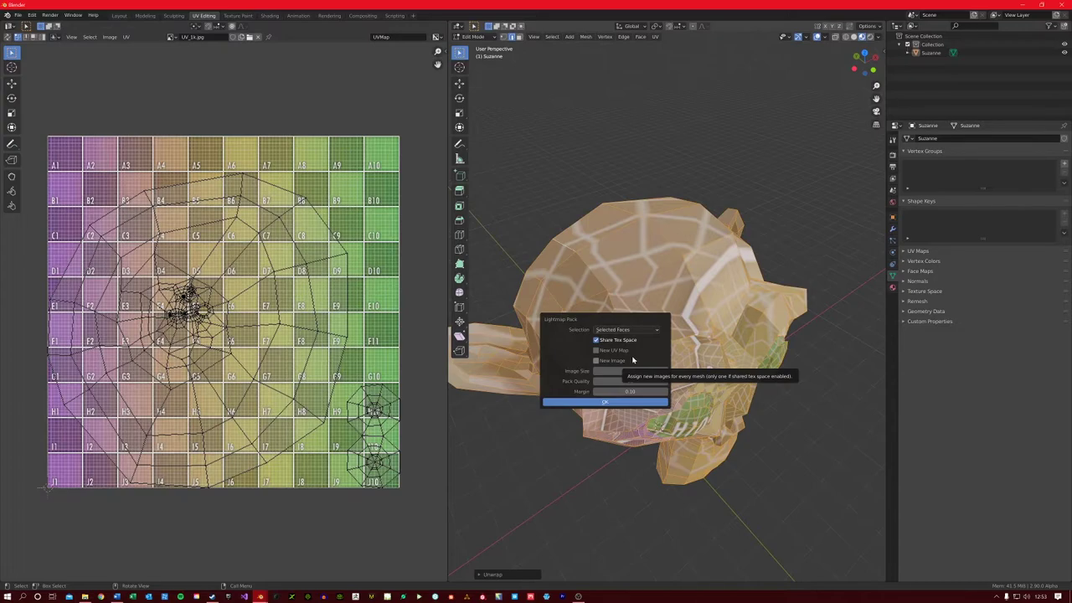
{"action": "left_click", "coordinate": [606, 402]}
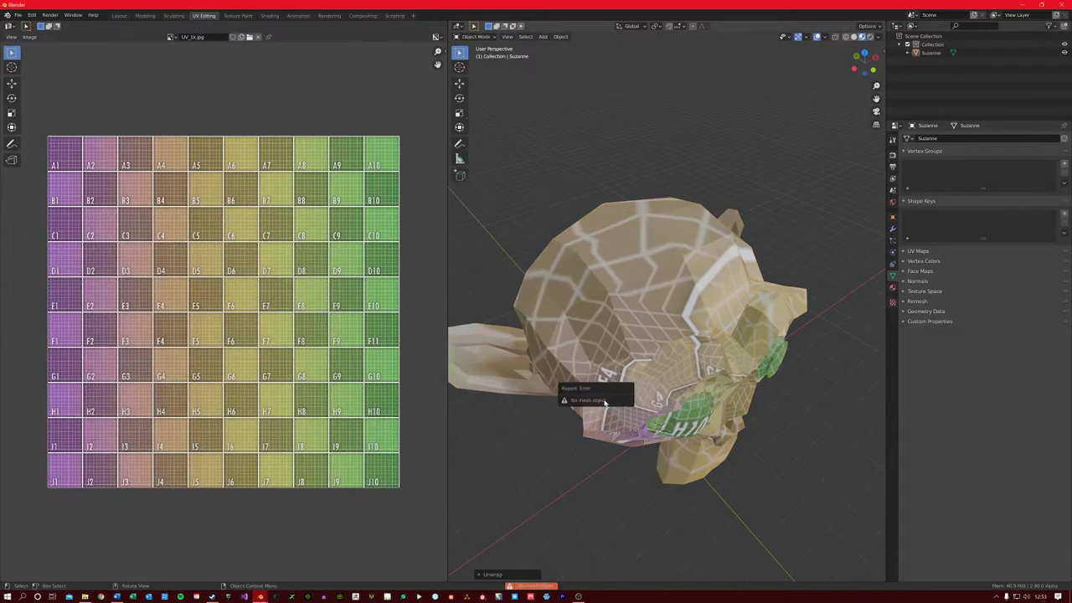
- Return Suzanne to Edit Mode and map the UVs with Project From View from an angle behind the head
{"action": "left_click", "coordinate": [605, 402]}
{"action": "key", "text": "Tab"}
{"action": "key", "text": "u"}
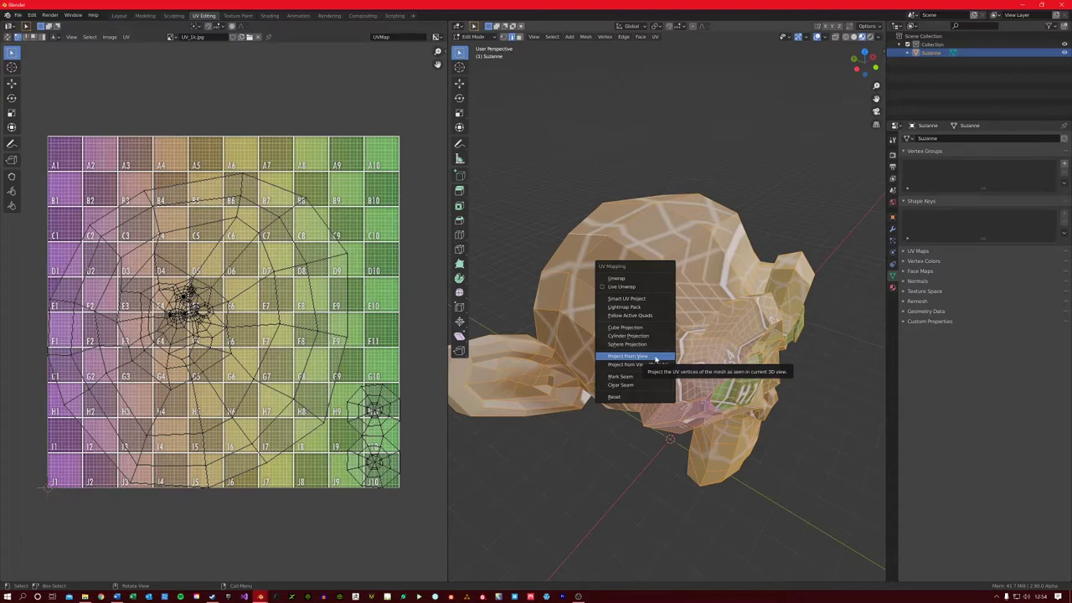
{"action": "left_click", "coordinate": [653, 358]}
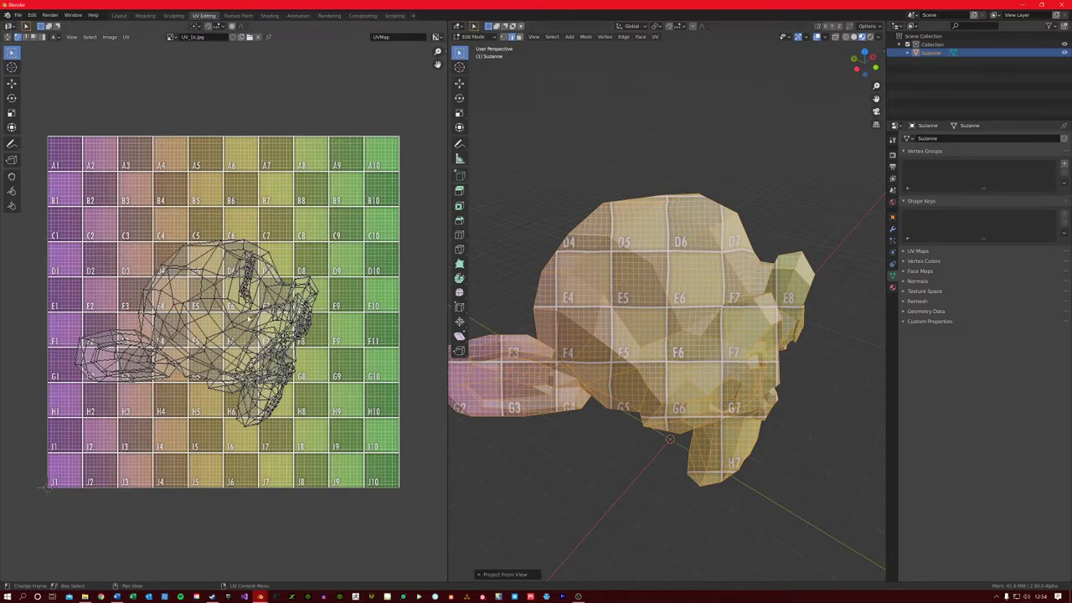
- Face the front of the monkey and project its UVs from view, finishing with Project From View (Bounds) to fill the texture
{"action": "middle_click_drag", "start_coordinate": [603, 303], "coordinate": [690, 303]}
{"action": "key", "text": "u"}
{"action": "left_click", "coordinate": [656, 292]}
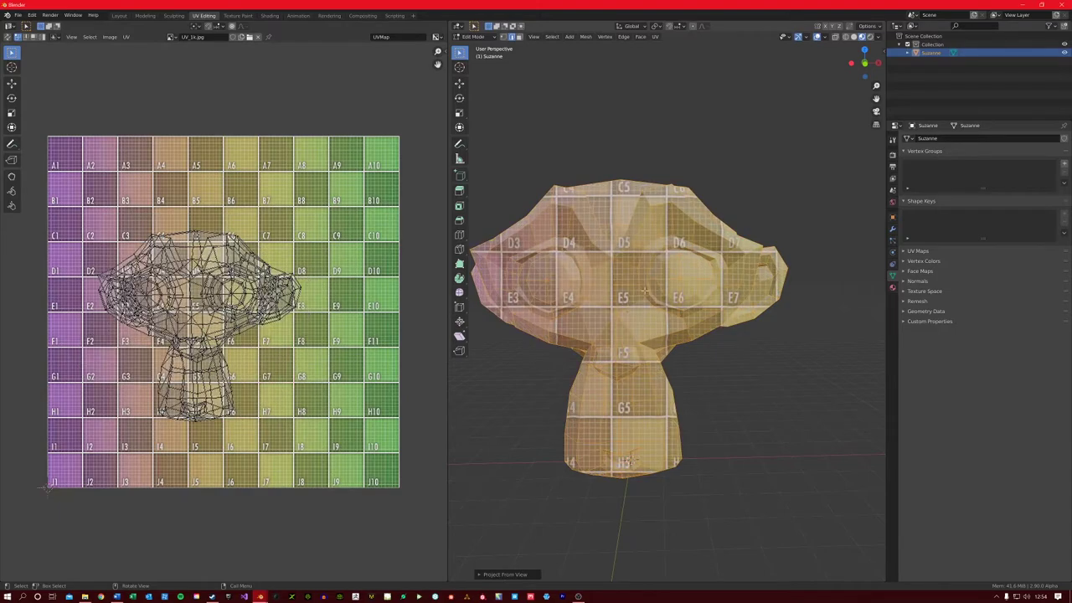
{"action": "key", "text": "u"}
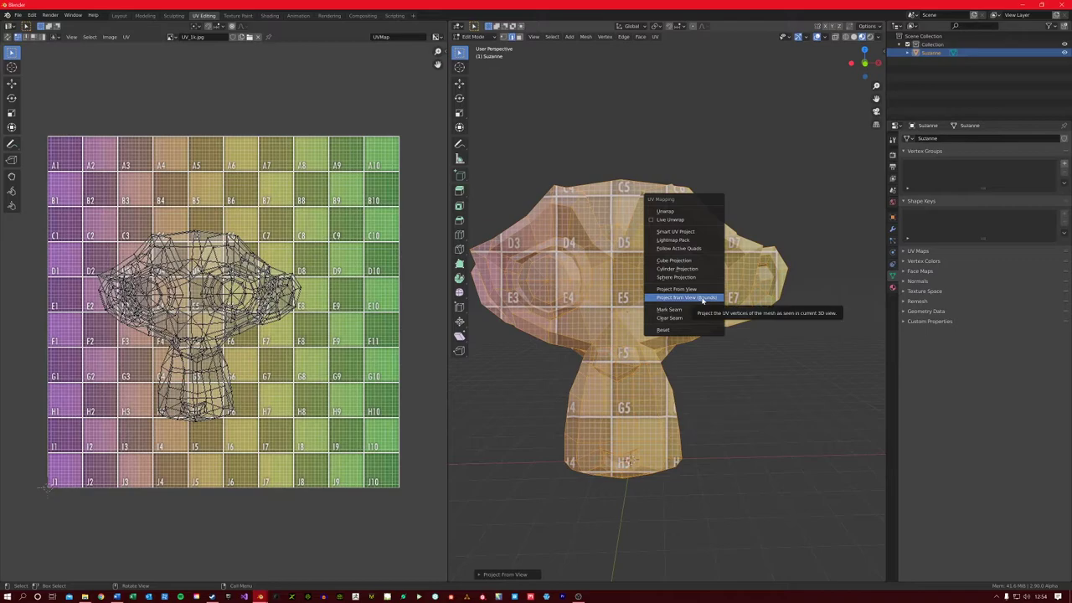
{"action": "left_click", "coordinate": [702, 300]}
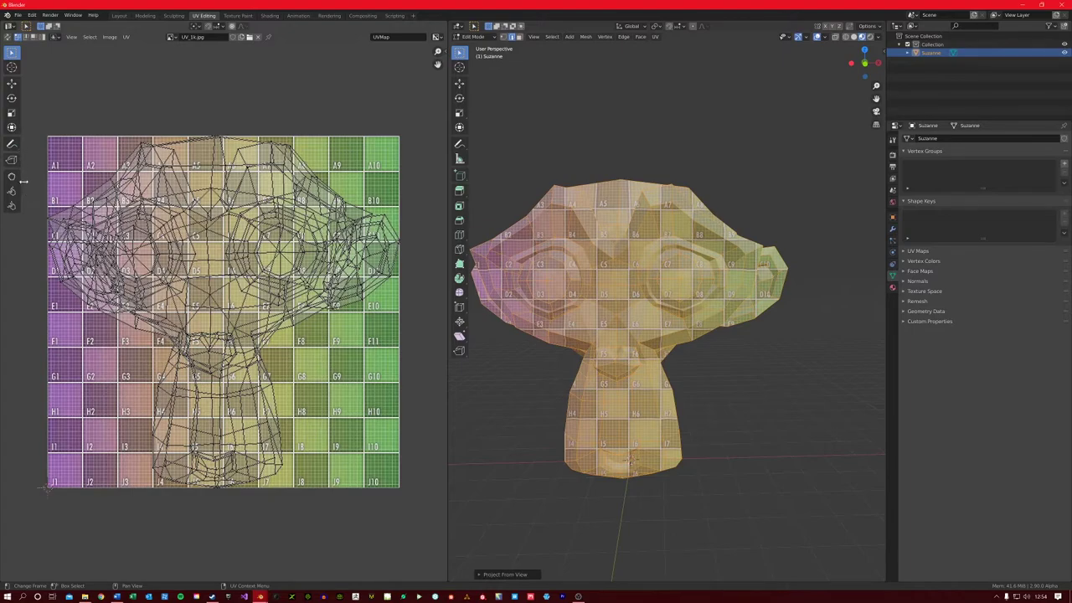
- Tear three UV faces out of the monkey's island with the Rip Region tool and move them onto the G8, G2 and F2 squares
{"action": "scroll", "coordinate": [10, 160], "scroll_direction": "up", "scroll_amount": 1}
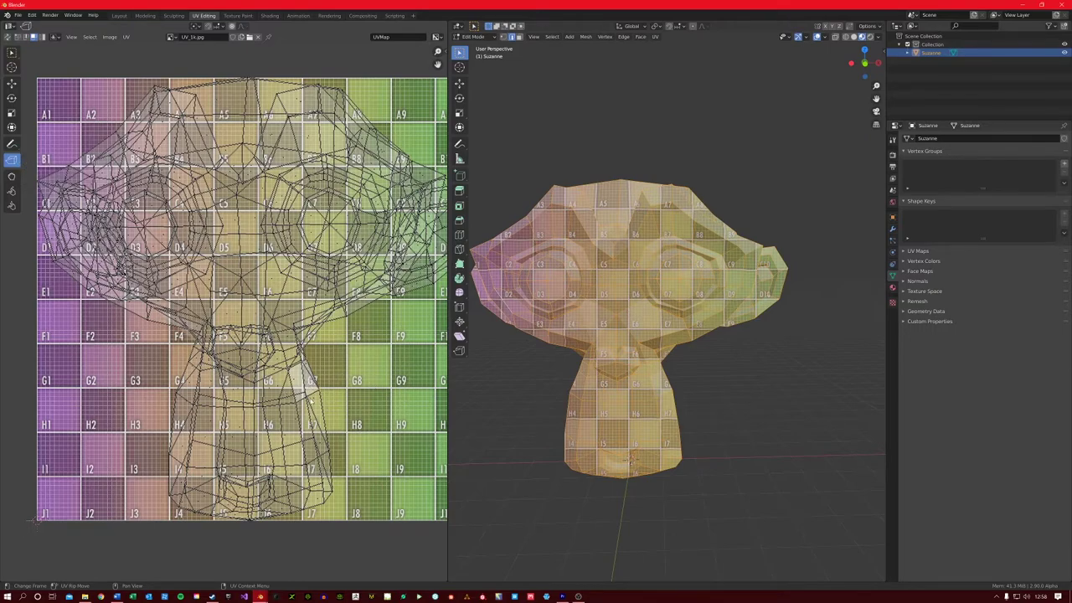
{"action": "left_click_drag", "start_coordinate": [310, 400], "coordinate": [345, 384]}
{"action": "key", "text": "v"}
{"action": "left_click", "coordinate": [321, 345]}
{"action": "left_click_drag", "start_coordinate": [303, 379], "coordinate": [373, 374]}
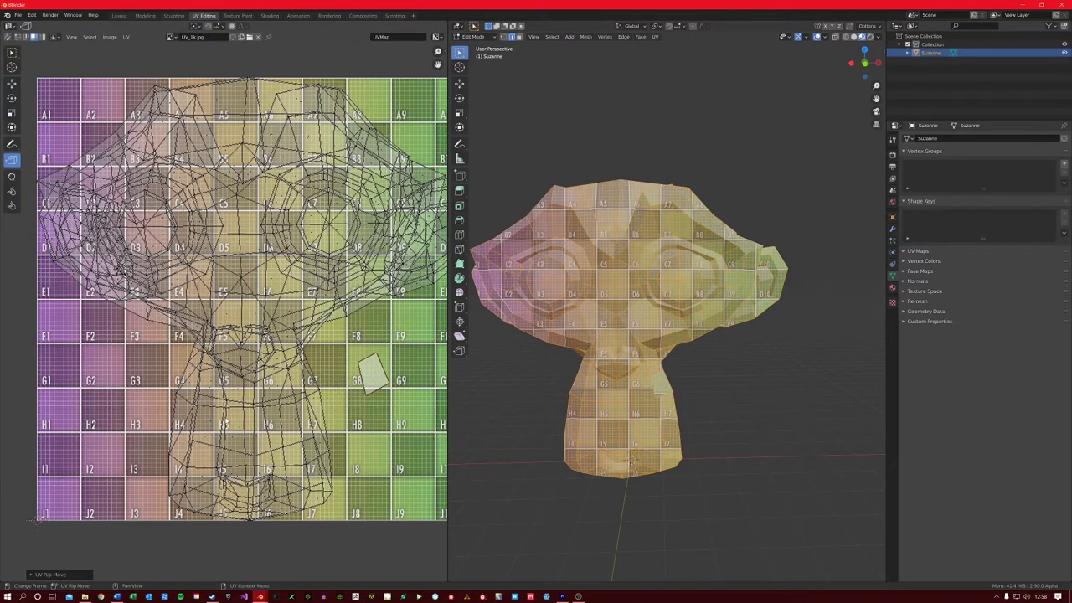
{"action": "left_click", "coordinate": [192, 392]}
{"action": "left_click", "coordinate": [191, 391]}
{"action": "left_click_drag", "start_coordinate": [191, 391], "coordinate": [92, 392]}
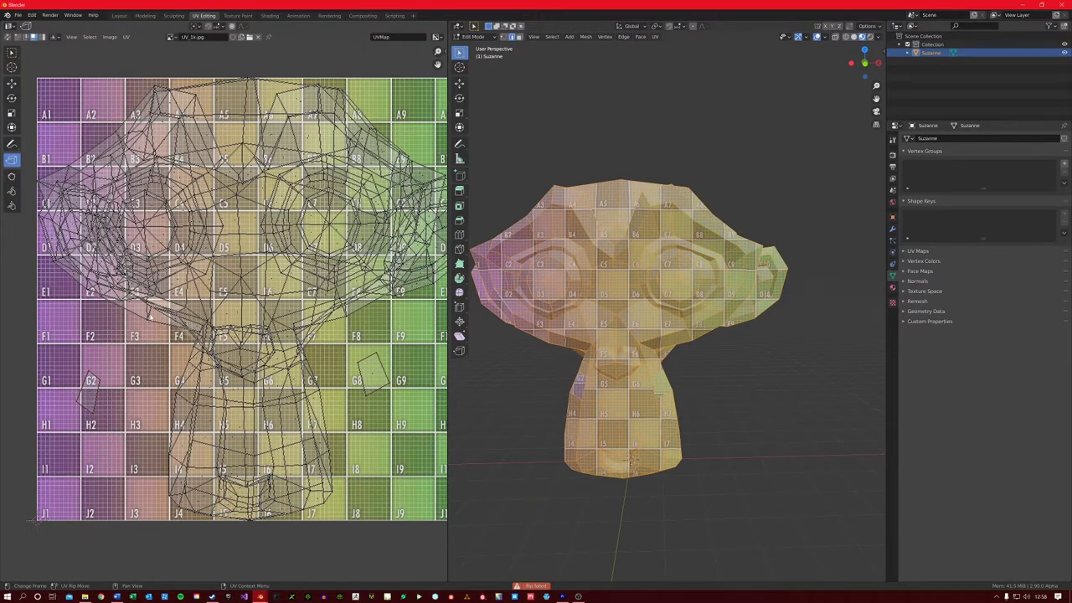
{"action": "left_click_drag", "start_coordinate": [155, 305], "coordinate": [117, 344]}
- Pull the UVs between the monkey's eyes sideways using the Grab brush with a radius of 203 px
{"action": "left_click", "coordinate": [12, 177]}
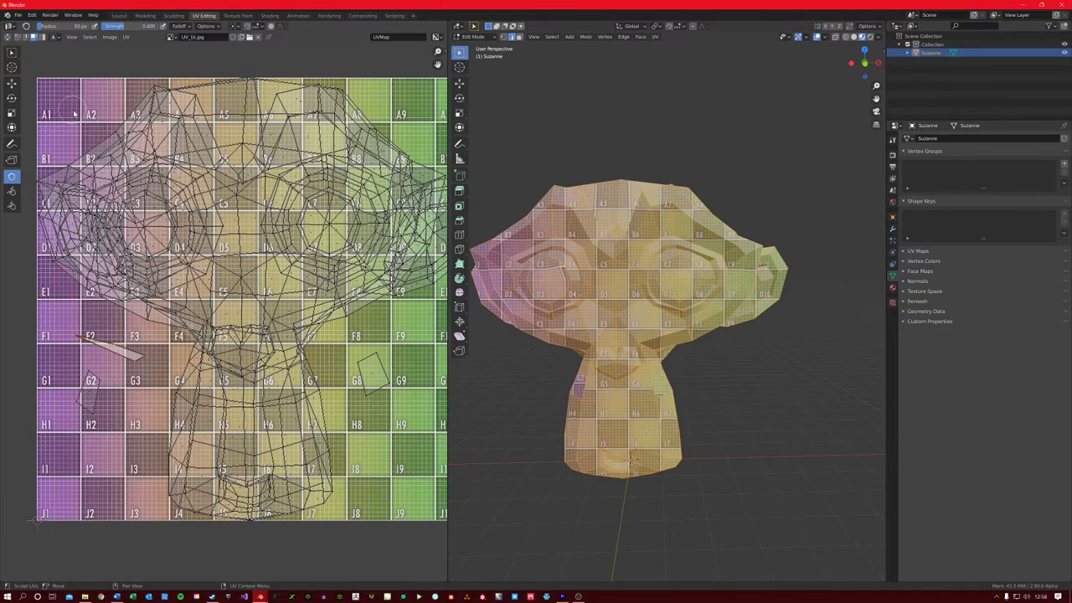
{"action": "left_click_drag", "start_coordinate": [63, 26], "coordinate": [149, 26]}
{"action": "mouse_move", "coordinate": [251, 229]}
{"action": "left_mouse_down"}
{"action": "mouse_move", "coordinate": [285, 239]}
{"action": "mouse_move", "coordinate": [266, 265]}
{"action": "mouse_move", "coordinate": [159, 201]}
{"action": "mouse_move", "coordinate": [190, 228]}
{"action": "mouse_move", "coordinate": [118, 210]}
{"action": "left_mouse_up"}
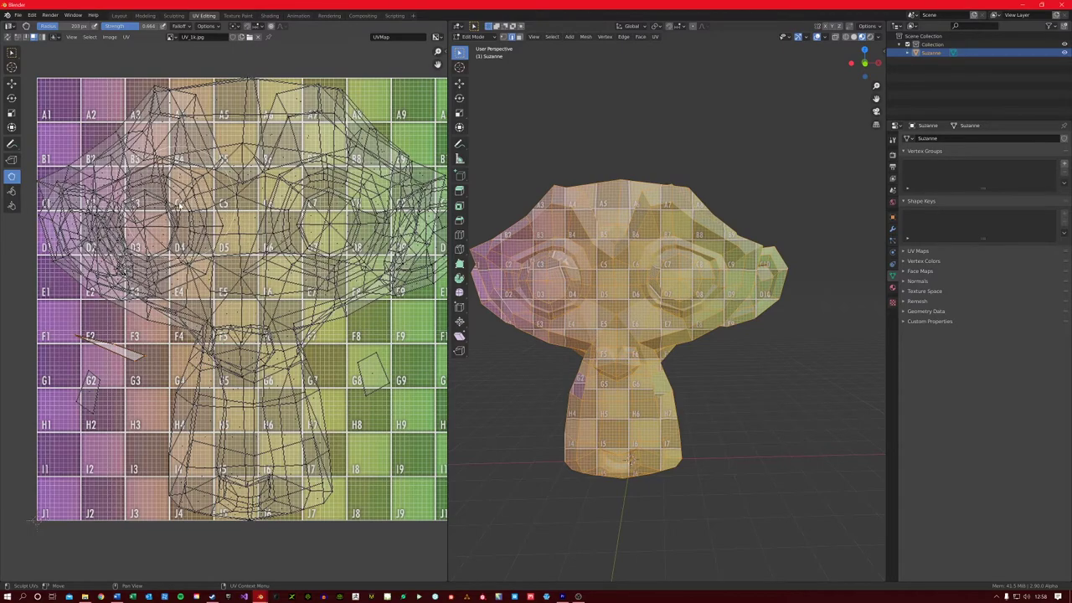
- Brush over the centre of the face UVs with the Relax and Pinch sculpt brushes, finishing back on the selection tool
{"action": "left_click", "coordinate": [12, 191]}
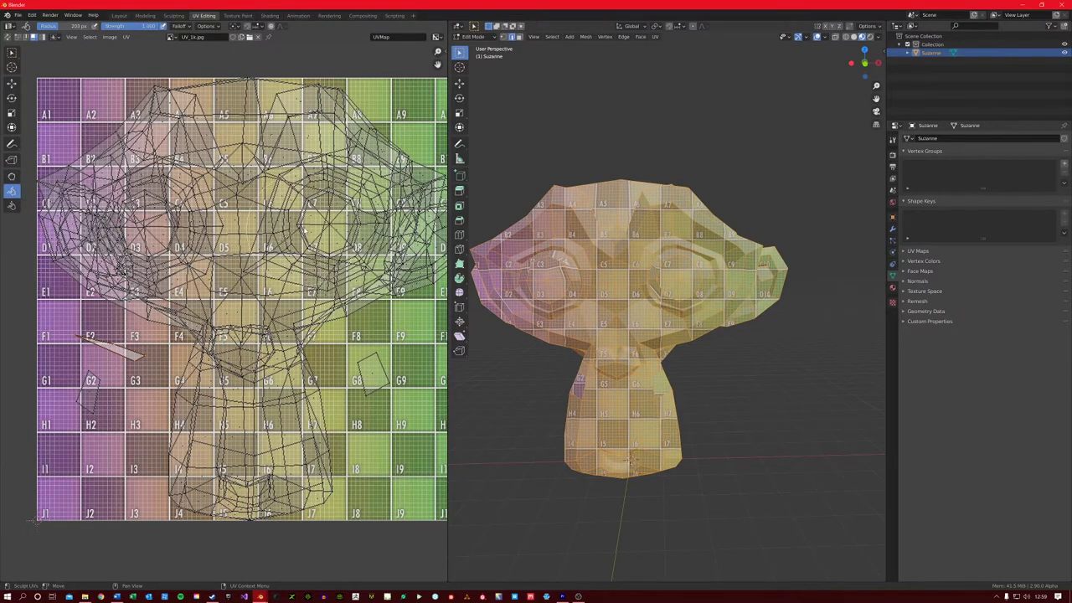
{"action": "mouse_move", "coordinate": [304, 230]}
{"action": "left_mouse_down"}
{"action": "mouse_move", "coordinate": [209, 243]}
{"action": "mouse_move", "coordinate": [226, 268]}
{"action": "mouse_move", "coordinate": [201, 251]}
{"action": "mouse_move", "coordinate": [222, 191]}
{"action": "mouse_move", "coordinate": [176, 167]}
{"action": "mouse_move", "coordinate": [251, 142]}
{"action": "mouse_move", "coordinate": [151, 126]}
{"action": "mouse_move", "coordinate": [289, 143]}
{"action": "mouse_move", "coordinate": [243, 234]}
{"action": "left_mouse_up"}
{"action": "left_click", "coordinate": [12, 205]}
{"action": "mouse_move", "coordinate": [218, 301]}
{"action": "left_mouse_down"}
{"action": "mouse_move", "coordinate": [246, 201]}
{"action": "mouse_move", "coordinate": [235, 209]}
{"action": "mouse_move", "coordinate": [285, 335]}
{"action": "mouse_move", "coordinate": [251, 419]}
{"action": "left_mouse_up"}
{"action": "left_click", "coordinate": [12, 50]}
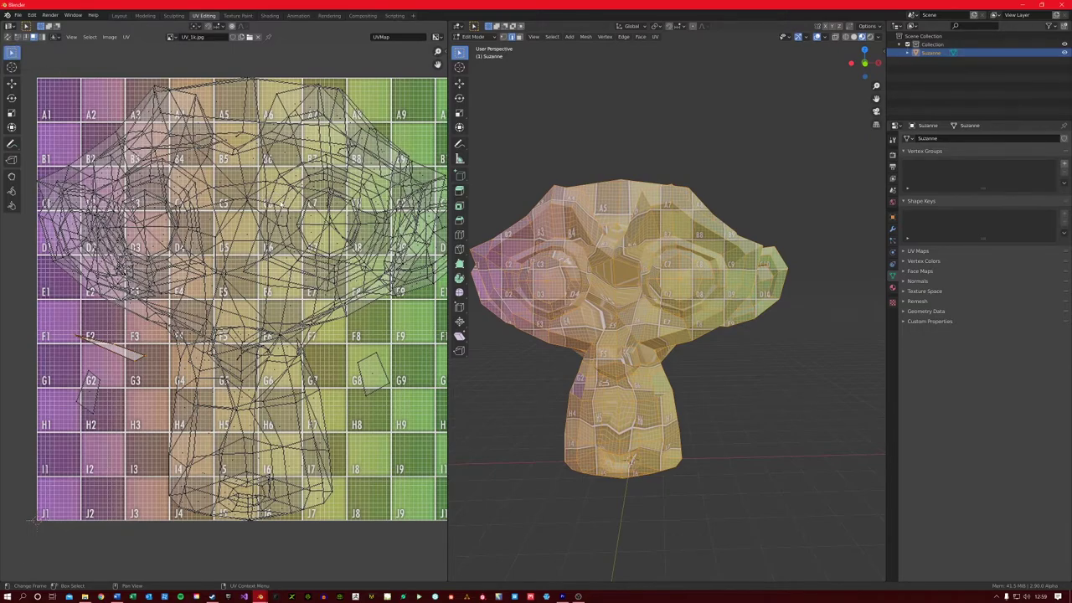
- Clear the monkey's mesh selection and turn on UV Sync Selection so the whole UV layout is displayed
{"action": "middle_click_drag", "start_coordinate": [593, 260], "coordinate": [620, 270]}
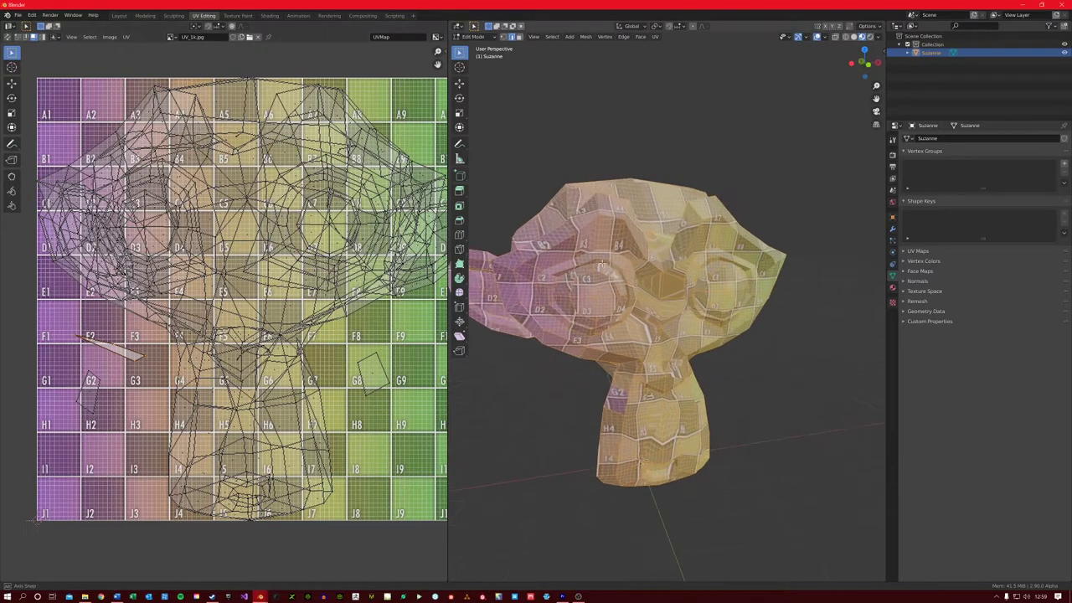
{"action": "left_click", "coordinate": [564, 179]}
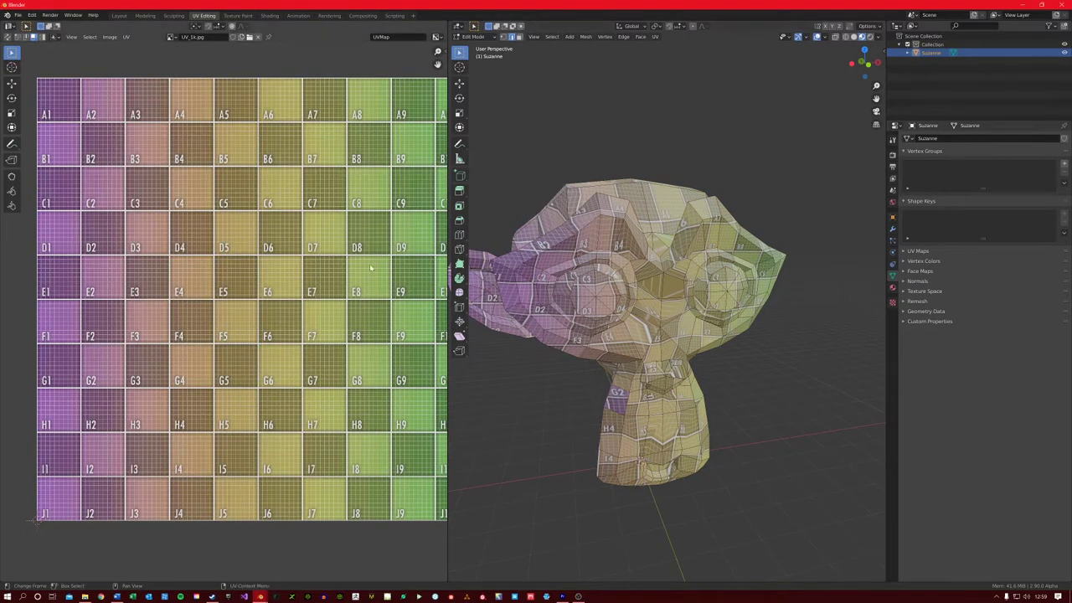
{"action": "scroll", "coordinate": [245, 310], "scroll_direction": "down", "scroll_amount": 1}
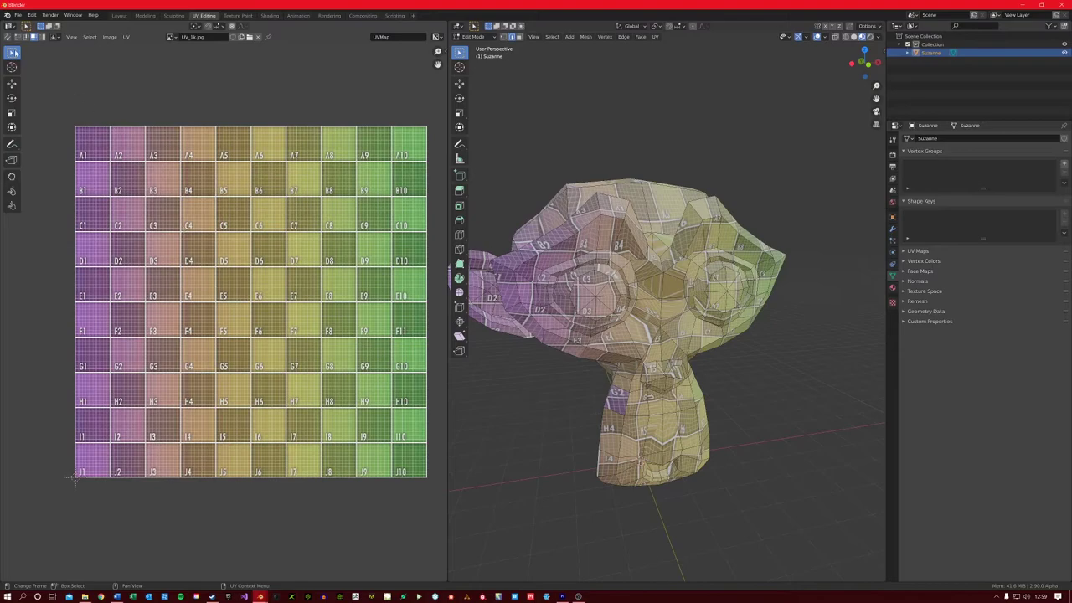
{"action": "left_click", "coordinate": [7, 38]}
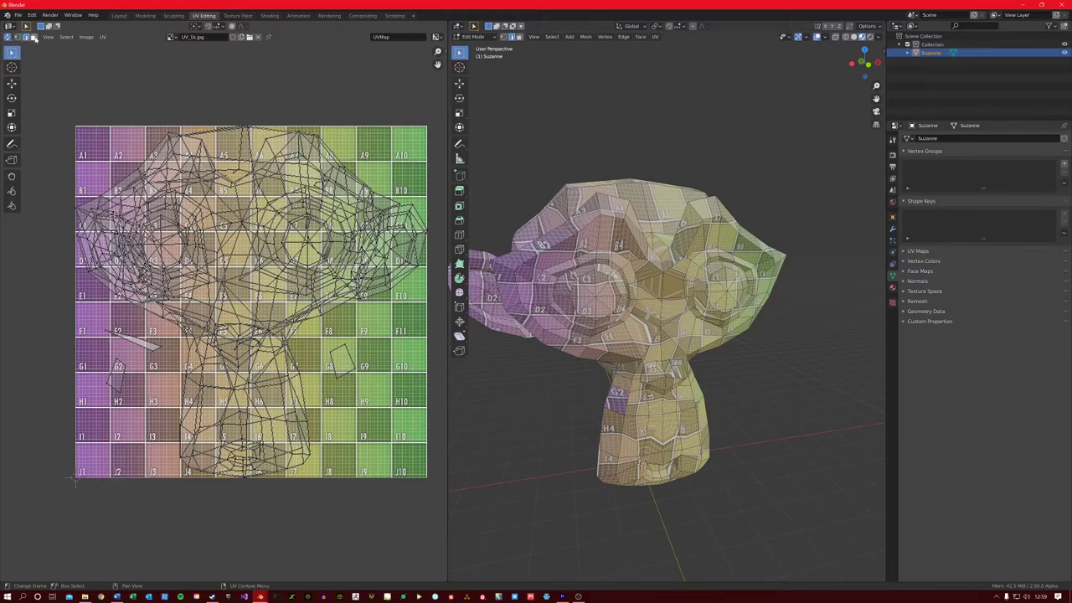
- Switch the synced selection mode through vertex and edge to face
{"action": "left_click", "coordinate": [18, 38]}
{"action": "left_click", "coordinate": [26, 38]}
{"action": "left_click", "coordinate": [34, 38]}
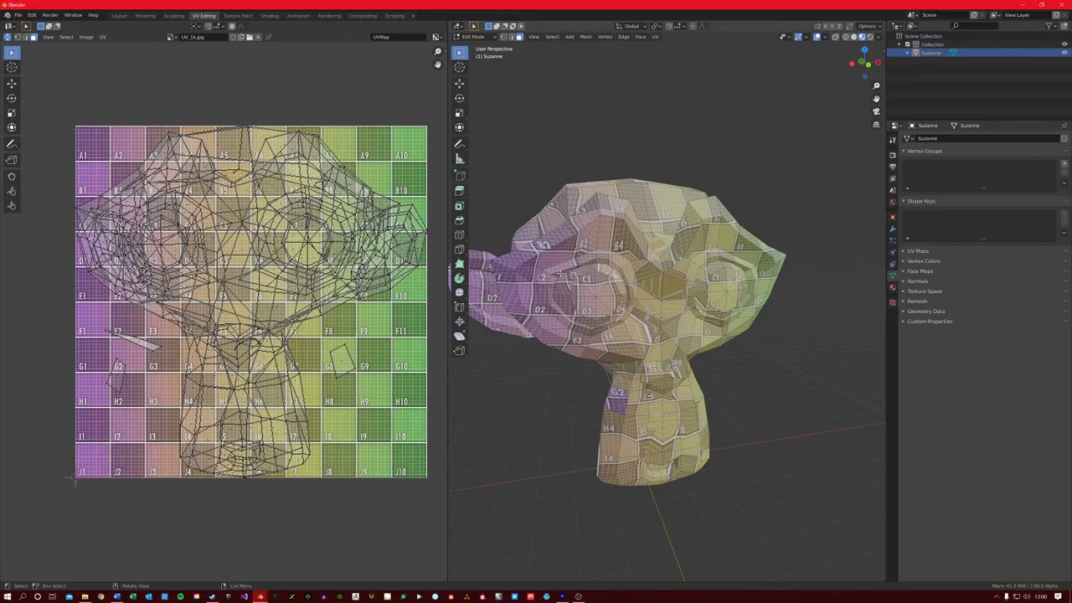
- Select the monkey's entire unwrapped mesh and apply Minimize Stretch to its UVs
{"action": "middle_click_drag", "start_coordinate": [560, 273], "coordinate": [736, 296]}
{"action": "scroll", "coordinate": [736, 295], "scroll_direction": "up", "scroll_amount": 5}
{"action": "scroll", "coordinate": [769, 336], "scroll_direction": "down", "scroll_amount": 3}
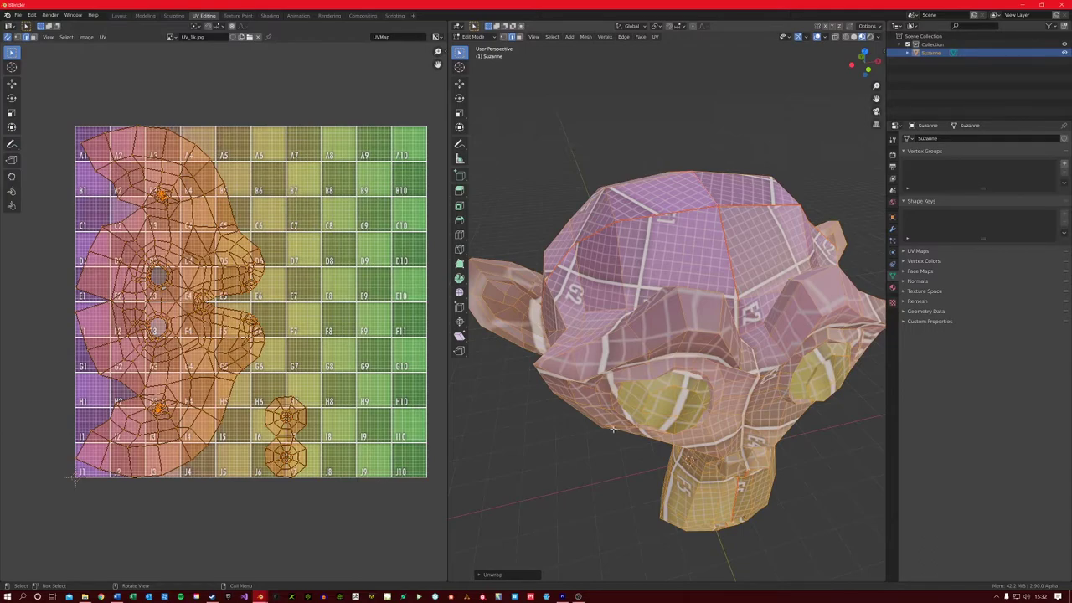
{"action": "key", "text": "a"}
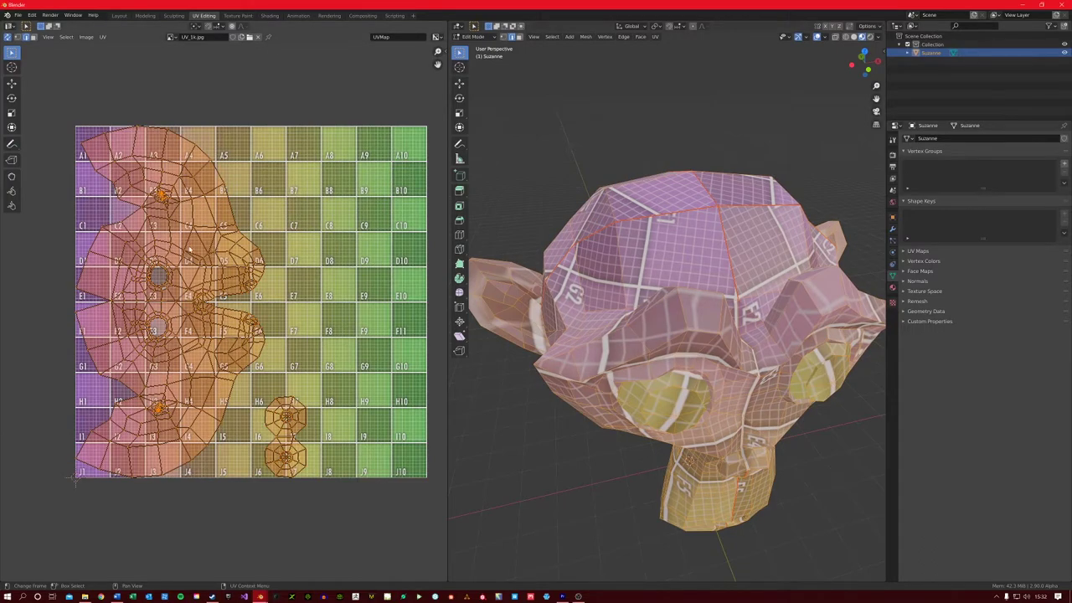
{"action": "left_click", "coordinate": [103, 37]}
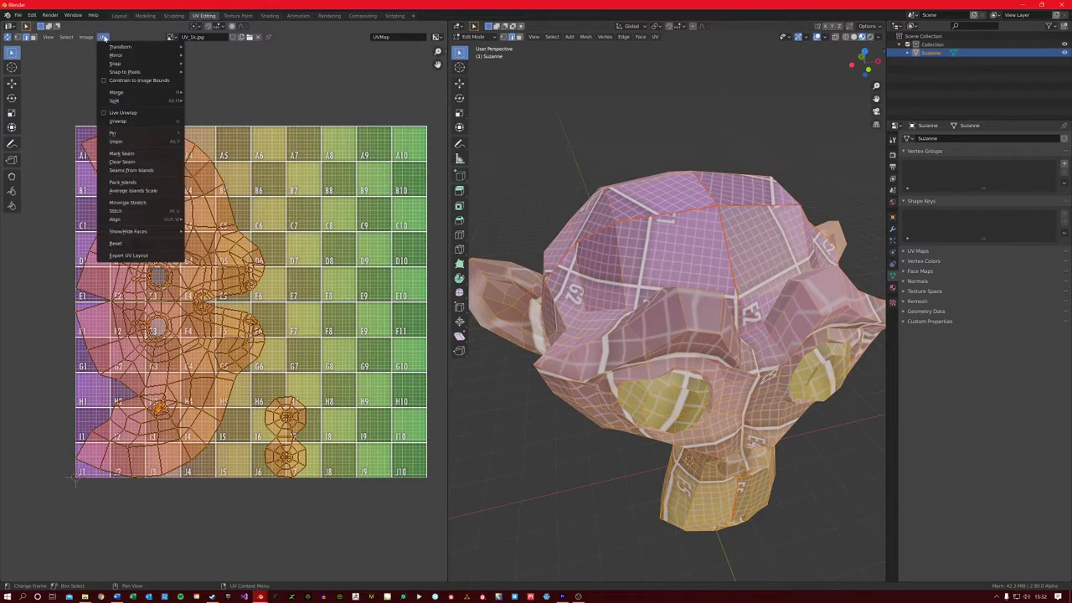
{"action": "left_click", "coordinate": [144, 203]}
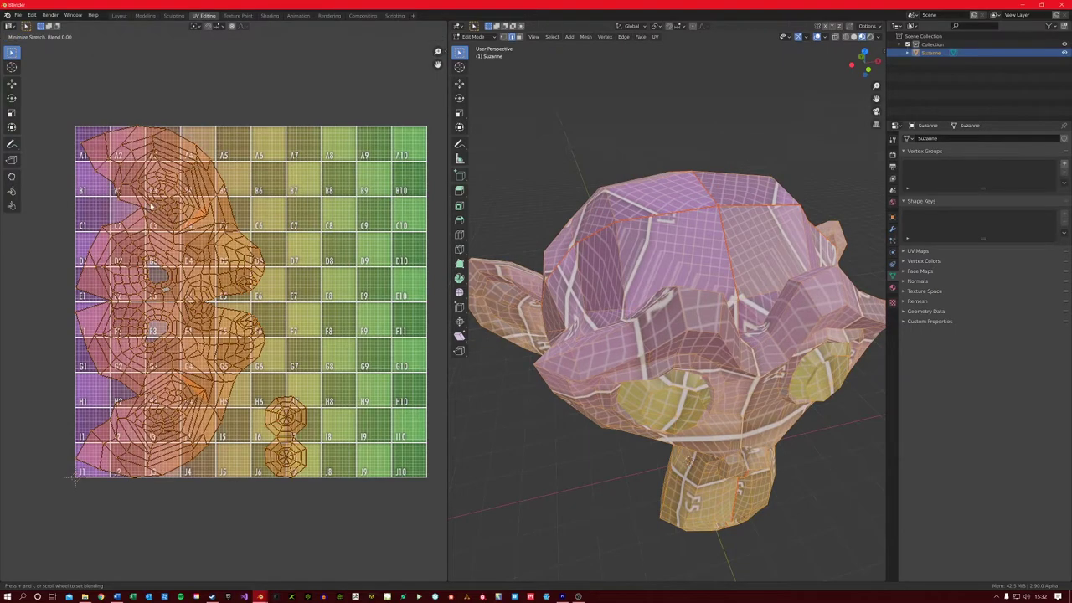
{"action": "left_click", "coordinate": [281, 210]}
{"action": "middle_click_drag", "start_coordinate": [654, 210], "coordinate": [601, 201]}
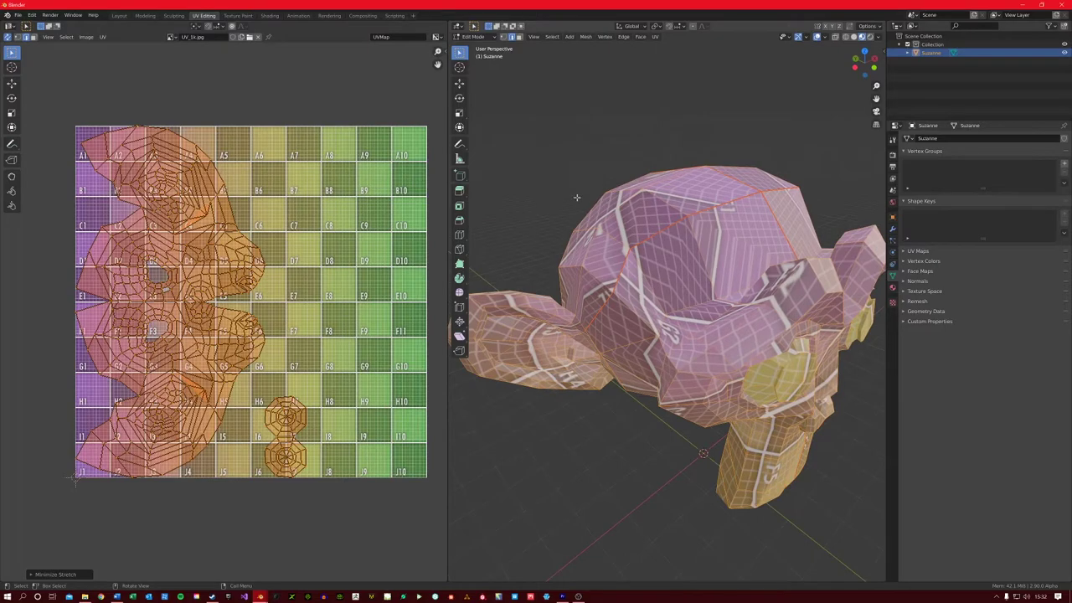
- Return Suzanne to Object Mode and apply all transforms
{"action": "key", "text": "Tab"}
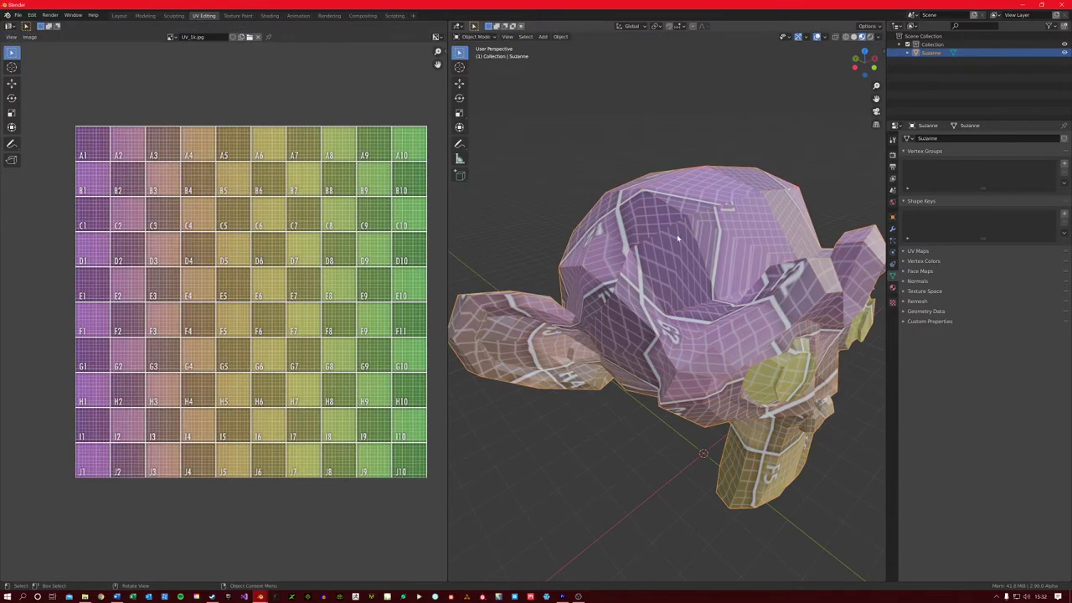
{"action": "middle_click_drag", "start_coordinate": [674, 239], "coordinate": [689, 228]}
{"action": "left_click", "coordinate": [560, 37]}
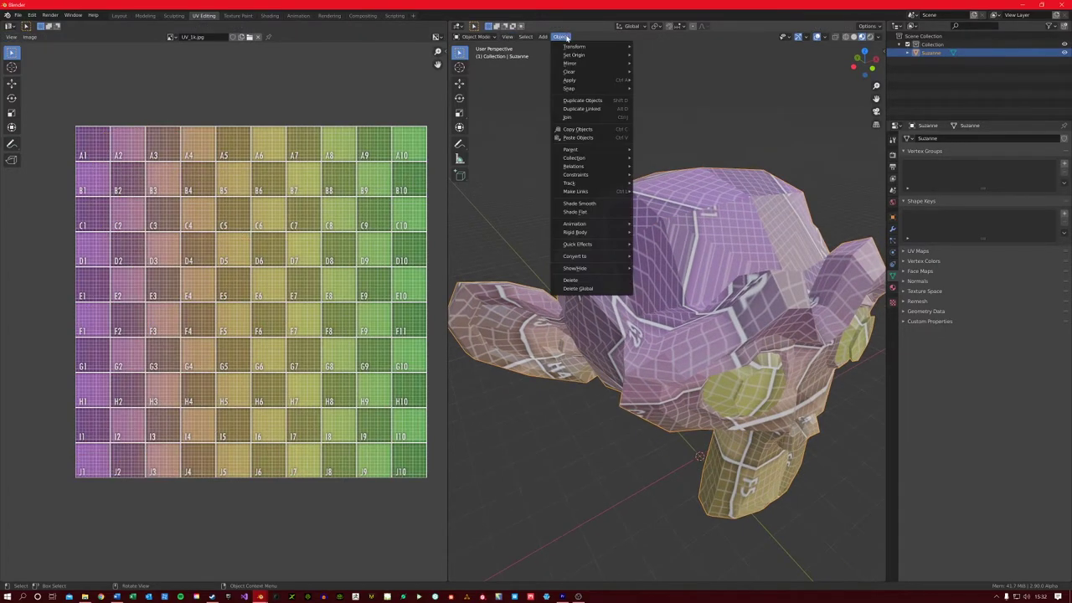
{"action": "mouse_move", "coordinate": [585, 81]}
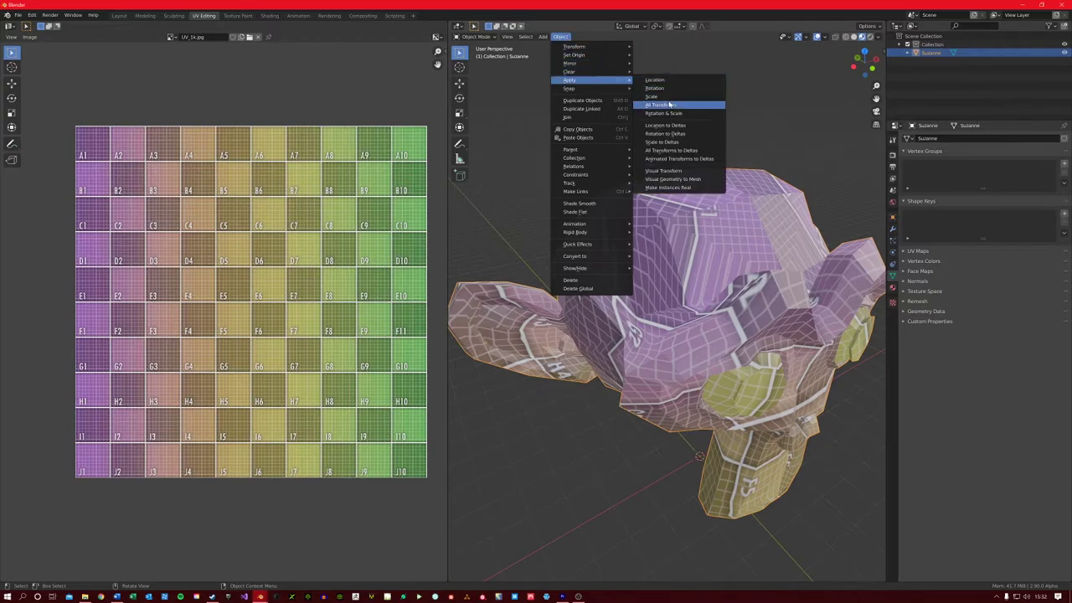
{"action": "left_click", "coordinate": [670, 106]}
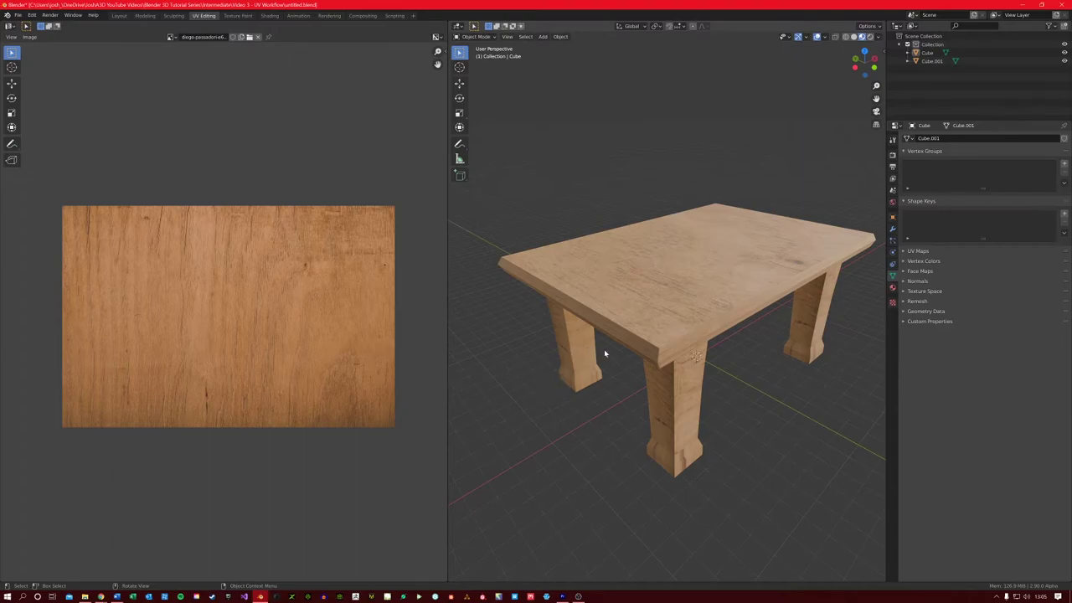
- Enter Edit Mode on the table's legs, clear the selection and turn on UV Sync Selection
{"action": "middle_click_drag", "start_coordinate": [621, 345], "coordinate": [684, 343]}
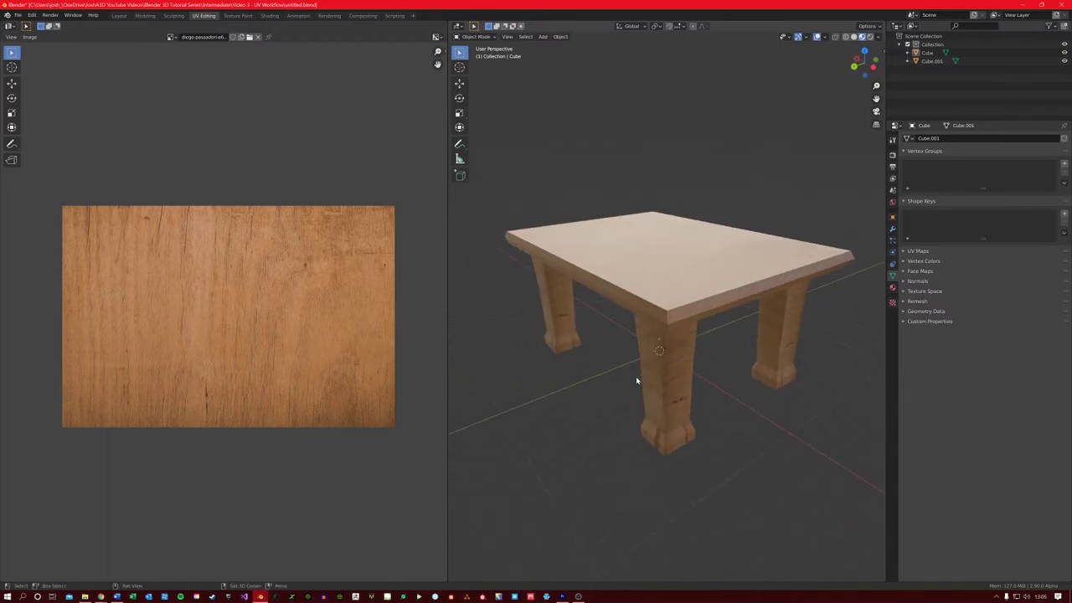
{"action": "middle_click_drag", "start_coordinate": [639, 376], "coordinate": [650, 356]}
{"action": "key", "text": "Tab"}
{"action": "key", "text": "alt+a"}
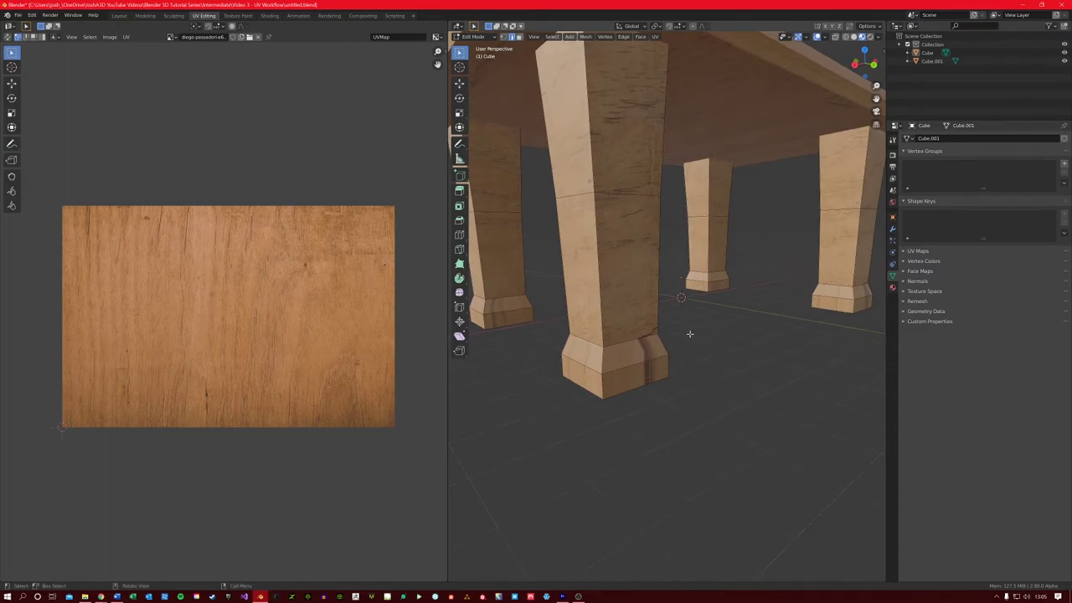
{"action": "middle_click_drag", "start_coordinate": [689, 333], "coordinate": [665, 354], "text": "shift"}
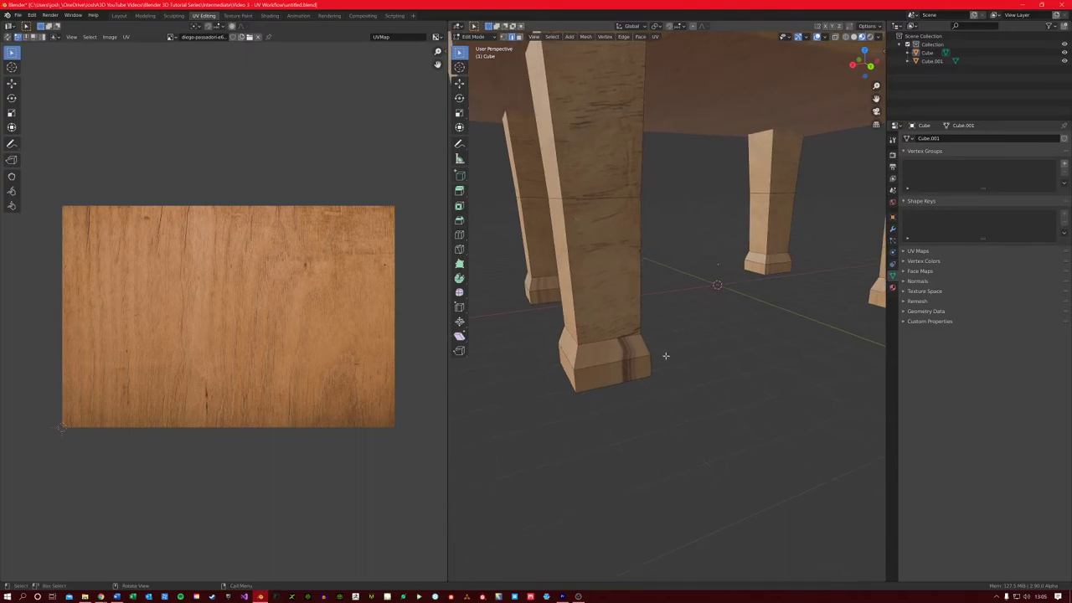
{"action": "left_click", "coordinate": [8, 38]}
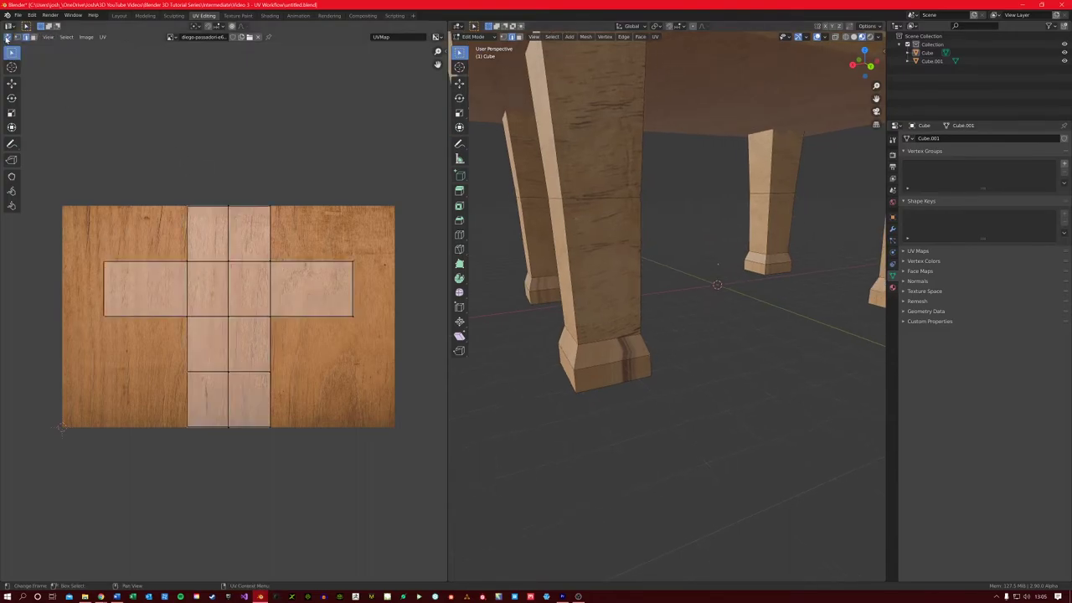
- Return to Object Mode, select the table's legs object and reopen it in Edit Mode
{"action": "scroll", "coordinate": [648, 312], "scroll_direction": "down", "scroll_amount": 3}
{"action": "key", "text": "Tab"}
{"action": "middle_click_drag", "start_coordinate": [648, 312], "coordinate": [608, 283]}
{"action": "left_click", "coordinate": [603, 209]}
{"action": "key", "text": "Tab"}
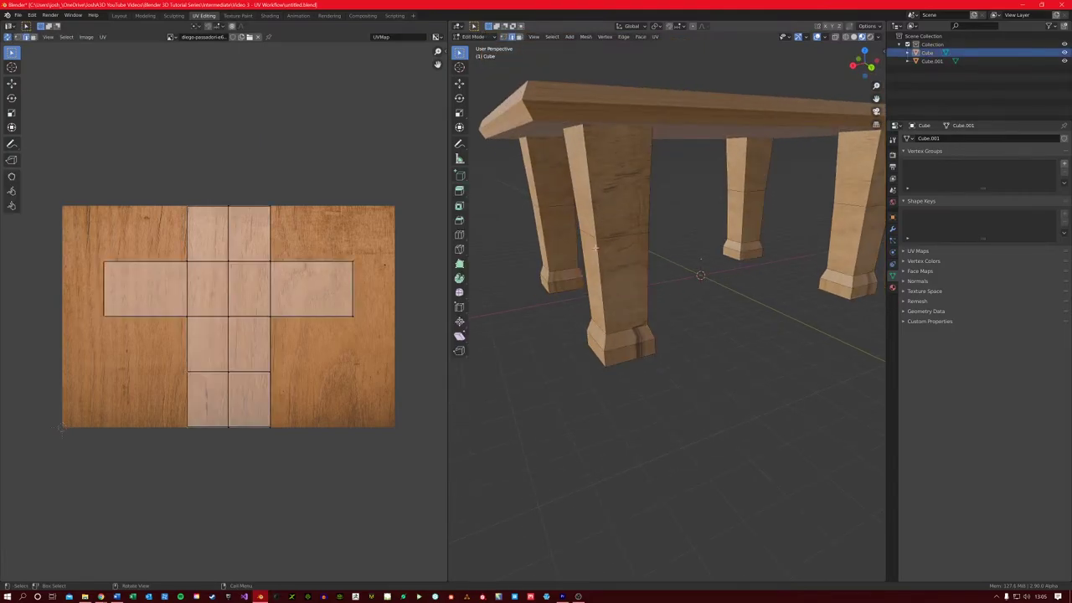
- Mark the edge loops where the table legs meet their flared feet as seams
{"action": "key", "text": "ctrl+r"}
{"action": "scroll", "coordinate": [614, 243], "scroll_direction": "up", "scroll_amount": 3}
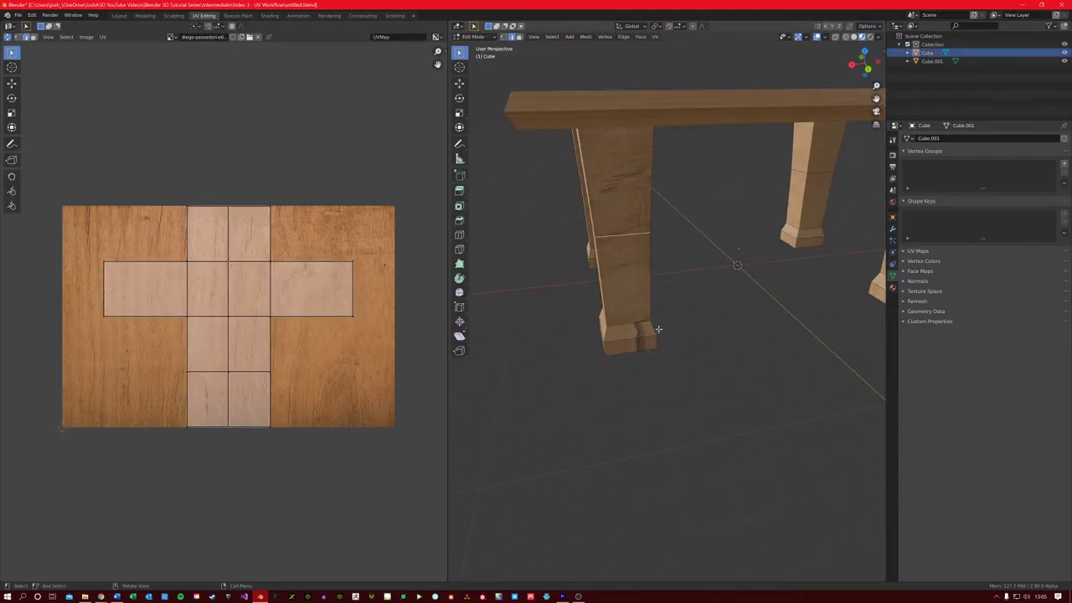
{"action": "middle_click_drag", "start_coordinate": [614, 243], "coordinate": [613, 270]}
{"action": "scroll", "coordinate": [613, 270], "scroll_direction": "down", "scroll_amount": 3}
{"action": "scroll", "coordinate": [615, 268], "scroll_direction": "up", "scroll_amount": 6}
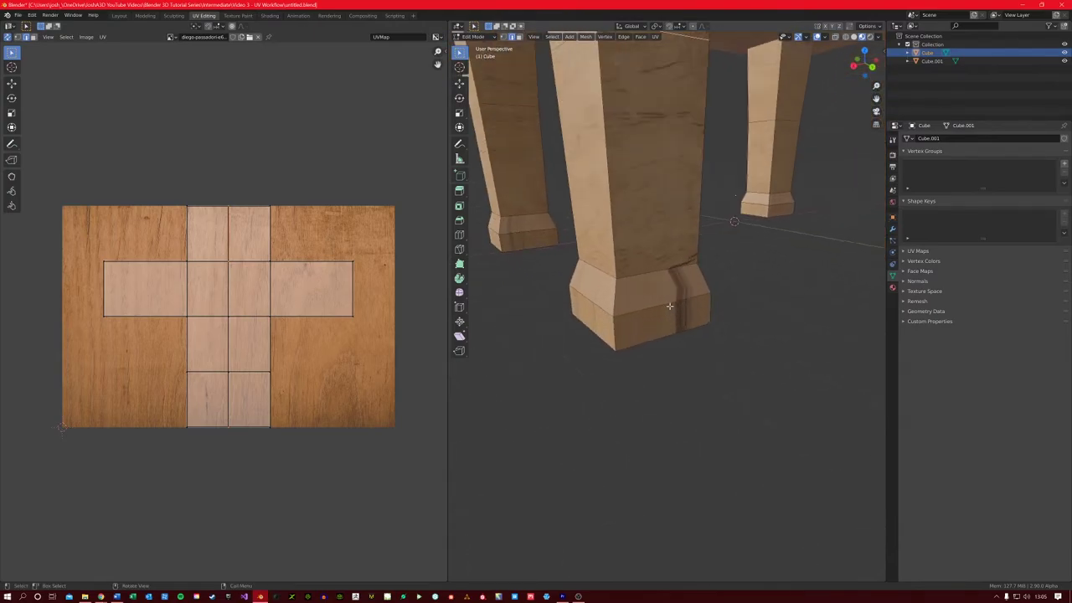
{"action": "scroll", "coordinate": [618, 266], "scroll_direction": "down", "scroll_amount": 2}
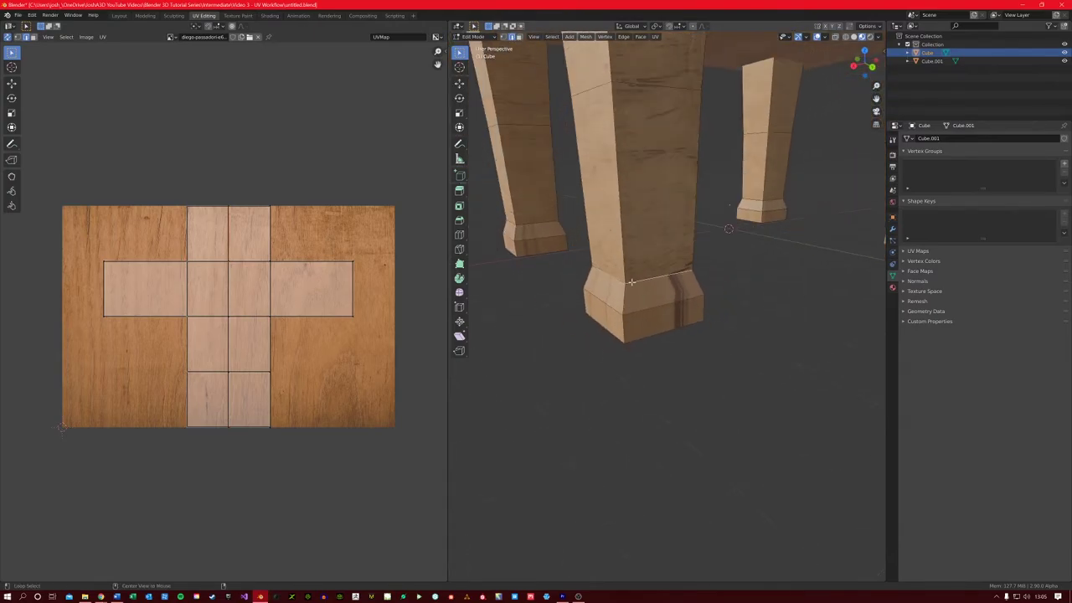
{"action": "middle_click_drag", "start_coordinate": [576, 282], "coordinate": [673, 203]}
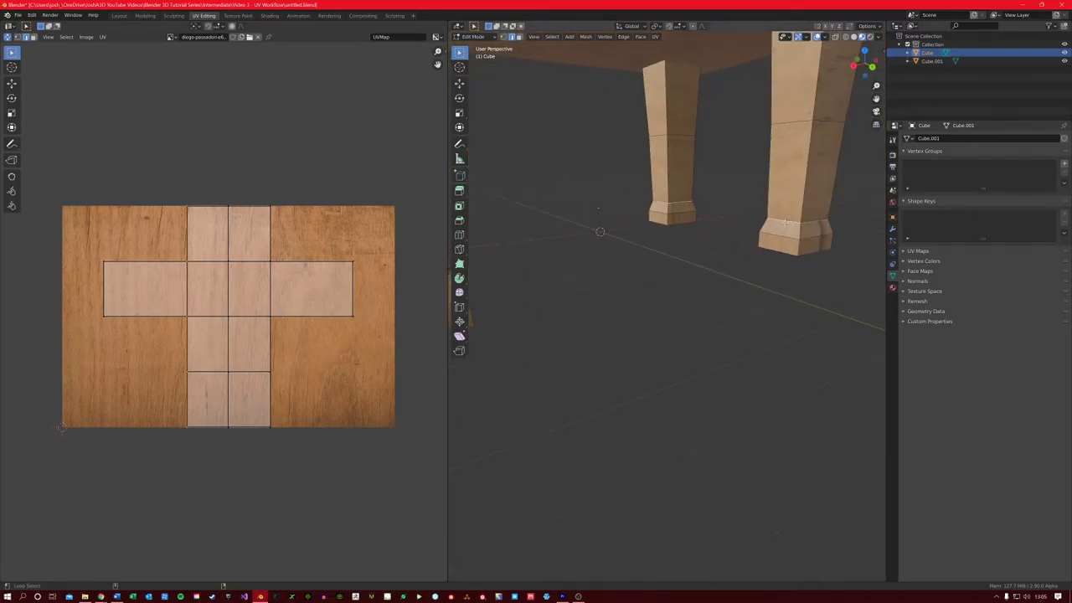
{"action": "middle_click_drag", "start_coordinate": [798, 224], "coordinate": [697, 306]}
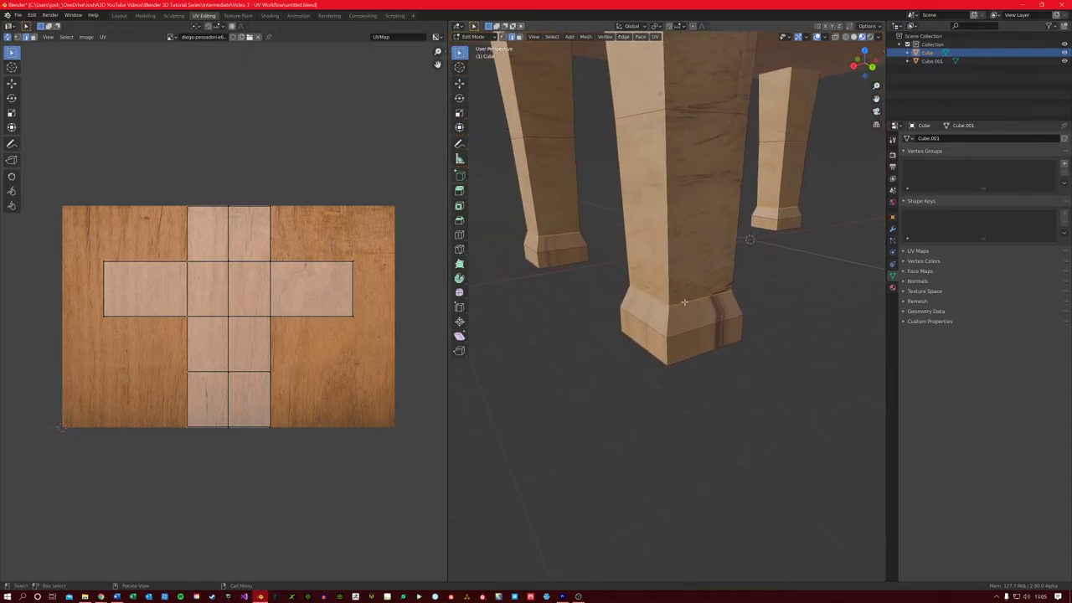
{"action": "right_click", "coordinate": [686, 304]}
{"action": "left_click", "coordinate": [675, 302]}
{"action": "mouse_move", "coordinate": [674, 303]}
{"action": "middle_mouse_down"}
{"action": "mouse_move", "coordinate": [711, 311]}
{"action": "mouse_move", "coordinate": [677, 310]}
{"action": "mouse_move", "coordinate": [658, 291]}
{"action": "middle_mouse_up"}
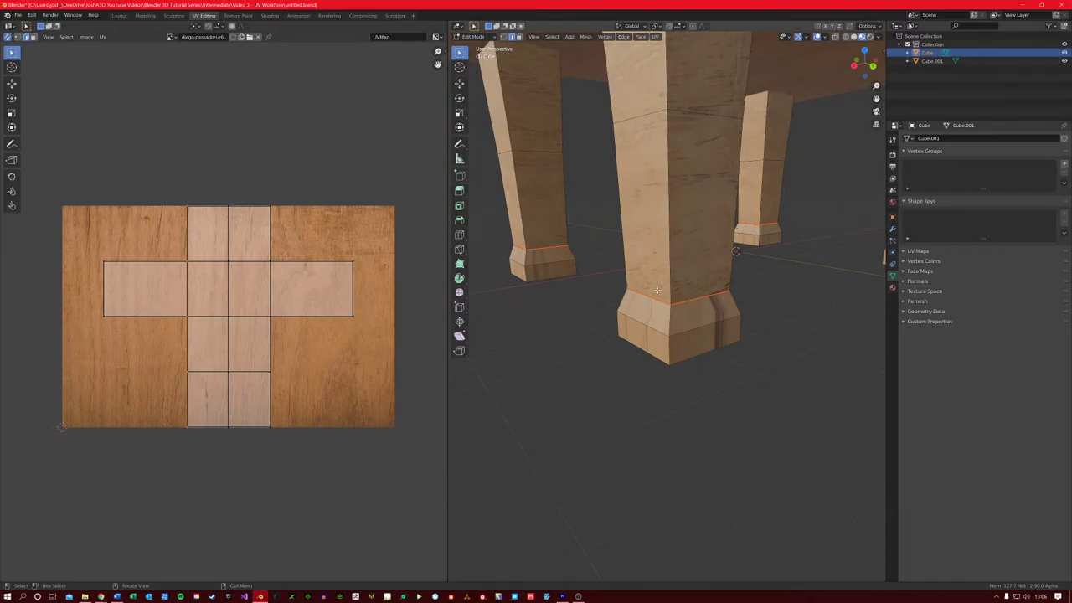
- Select all faces of the table legs and unwrap them
{"action": "key", "text": "a"}
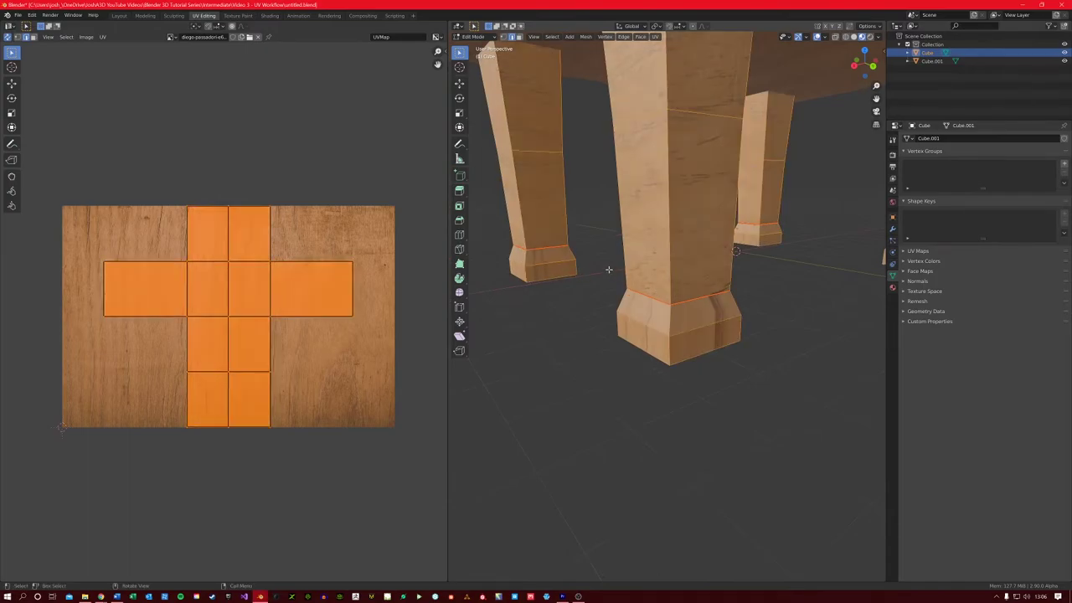
{"action": "key", "text": "u"}
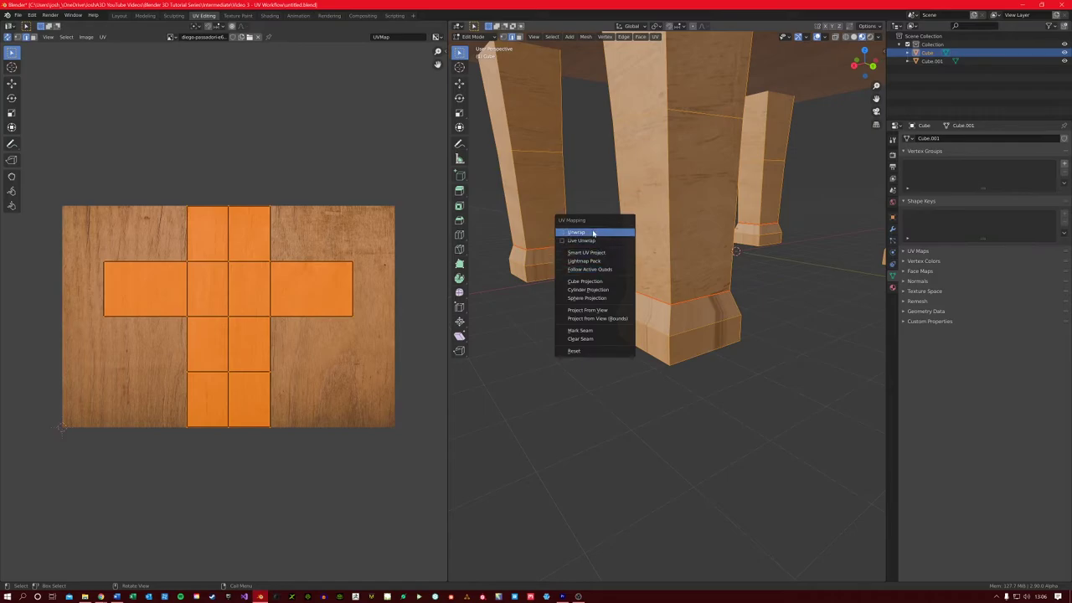
{"action": "left_click", "coordinate": [593, 233]}
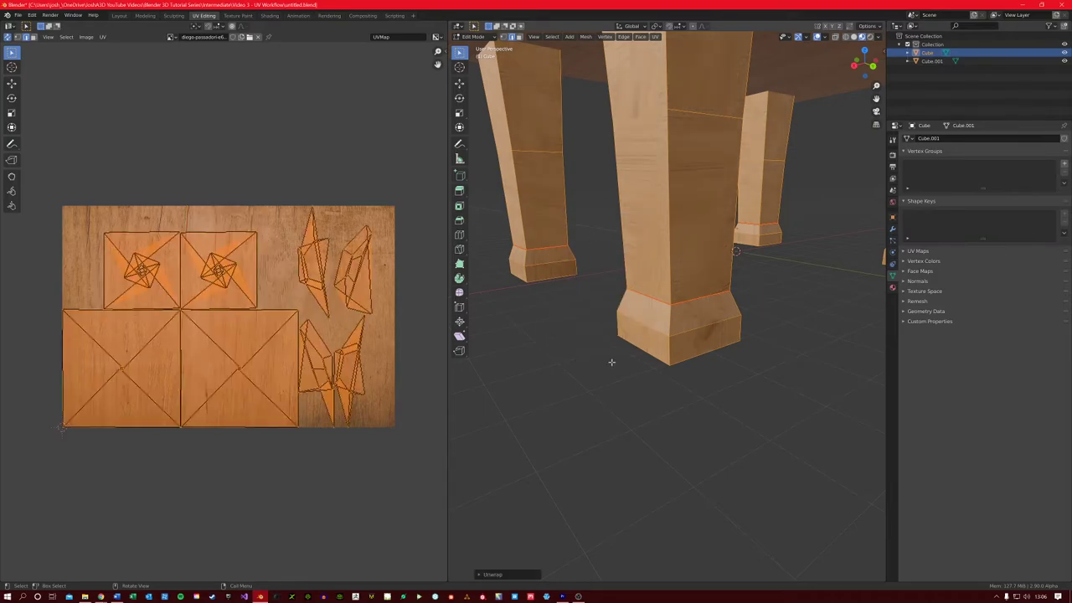
- Examine the wood texture around the seams on the table legs from several sides
{"action": "key", "text": "alt+a"}
{"action": "scroll", "coordinate": [685, 310], "scroll_direction": "up", "scroll_amount": 3}
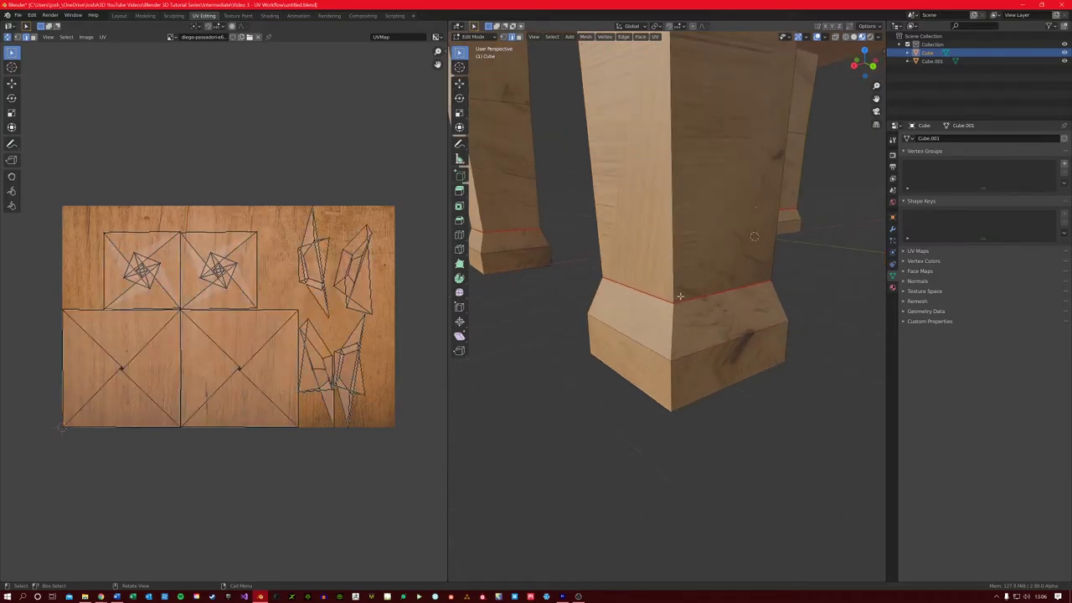
{"action": "scroll", "coordinate": [680, 318], "scroll_direction": "down", "scroll_amount": 3}
{"action": "middle_click_drag", "start_coordinate": [686, 242], "coordinate": [708, 278]}
{"action": "key", "text": "a"}
{"action": "middle_click_drag", "start_coordinate": [575, 212], "coordinate": [595, 191]}
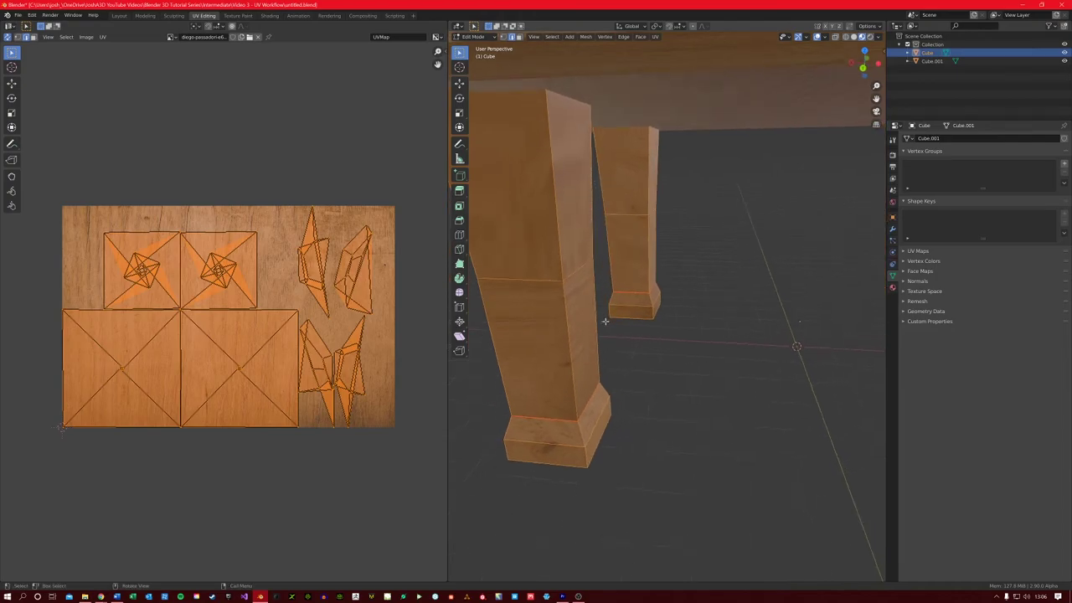
{"action": "middle_click_drag", "start_coordinate": [650, 238], "coordinate": [604, 173]}
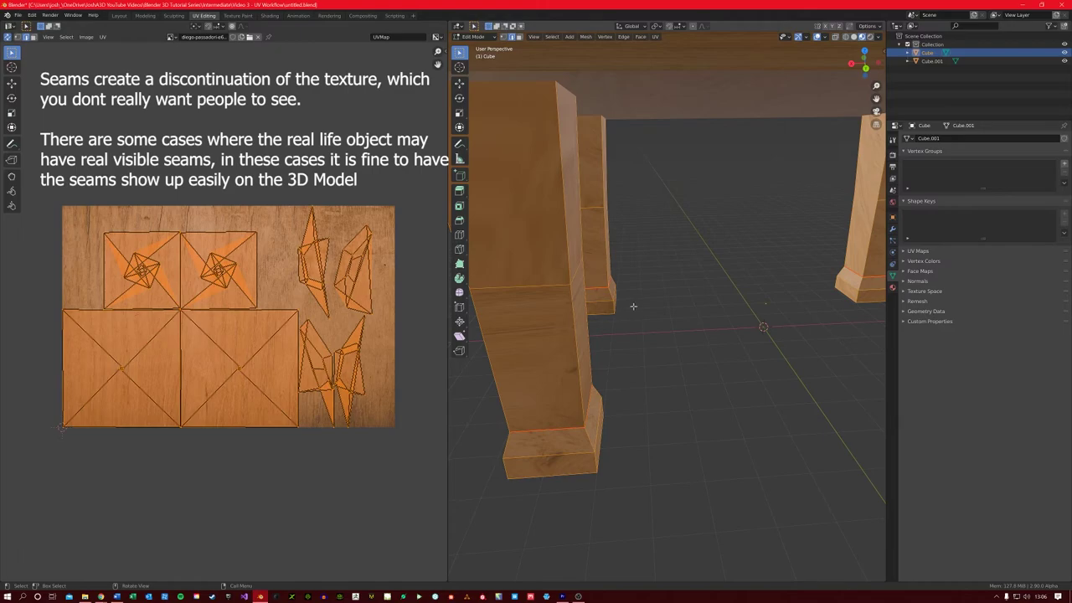
{"action": "scroll", "coordinate": [632, 307], "scroll_direction": "up", "scroll_amount": 3}
{"action": "scroll", "coordinate": [689, 306], "scroll_direction": "down", "scroll_amount": 1}
{"action": "middle_click_drag", "start_coordinate": [693, 306], "coordinate": [663, 300]}
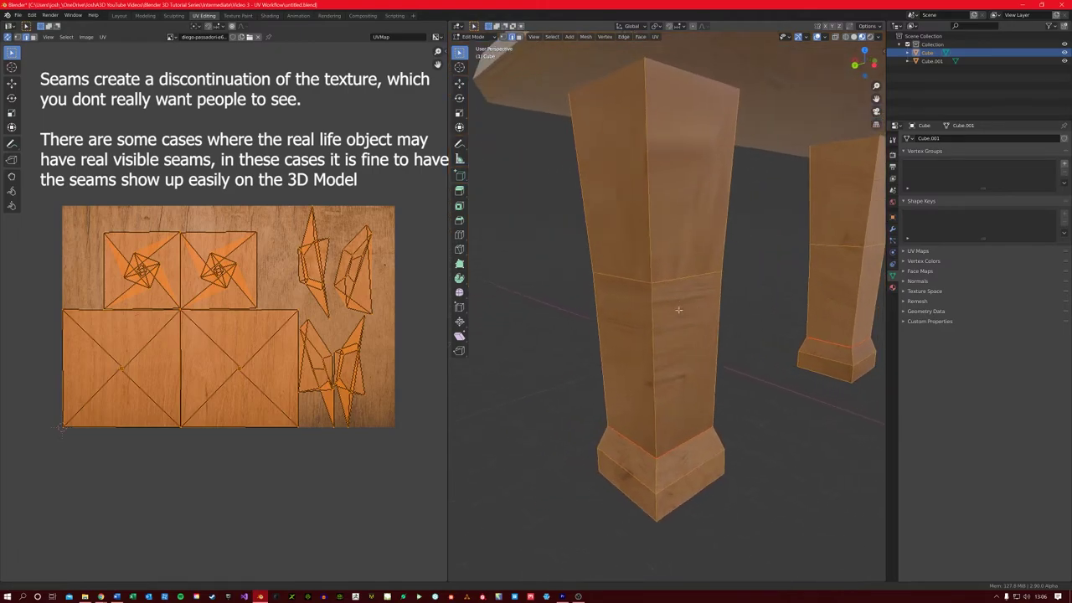
{"action": "middle_click_drag", "start_coordinate": [638, 310], "coordinate": [634, 256]}
- Select all of the table legs' geometry and enable Live Unwrap
{"action": "key", "text": "alt+a"}
{"action": "key", "text": "a"}
{"action": "key", "text": "u"}
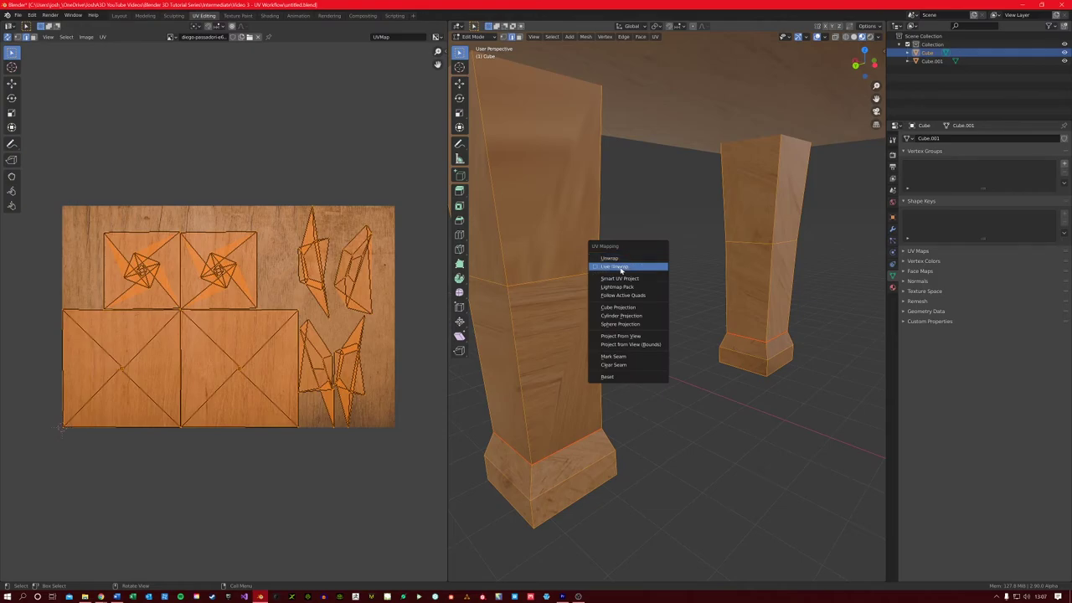
{"action": "left_click", "coordinate": [620, 269]}
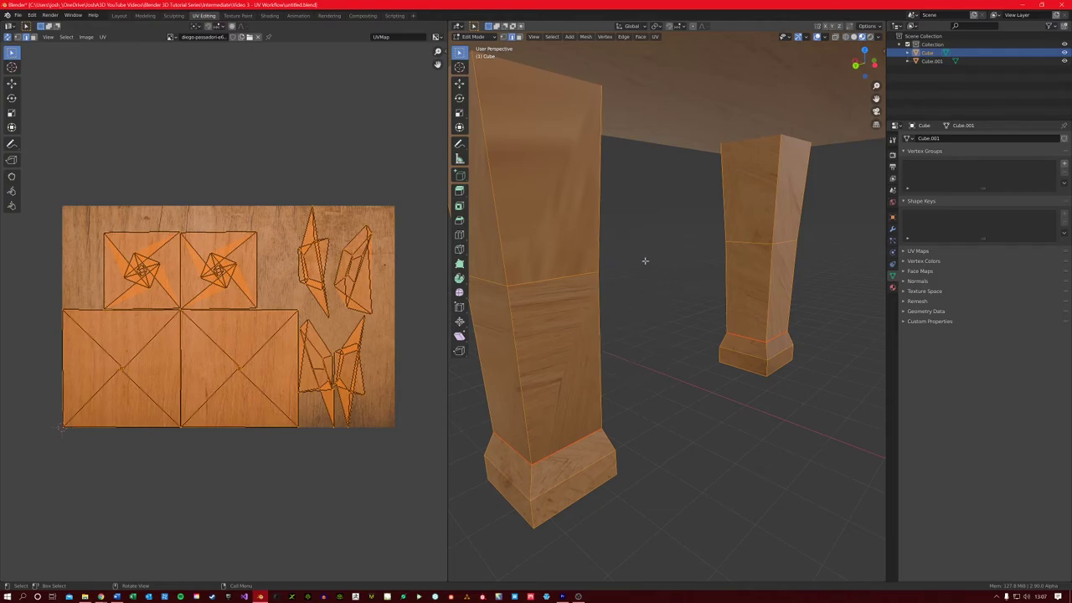
- Mark the inner vertical corner edges of the table legs as seams
{"action": "middle_click_drag", "start_coordinate": [642, 261], "coordinate": [648, 259]}
{"action": "left_click", "coordinate": [646, 257]}
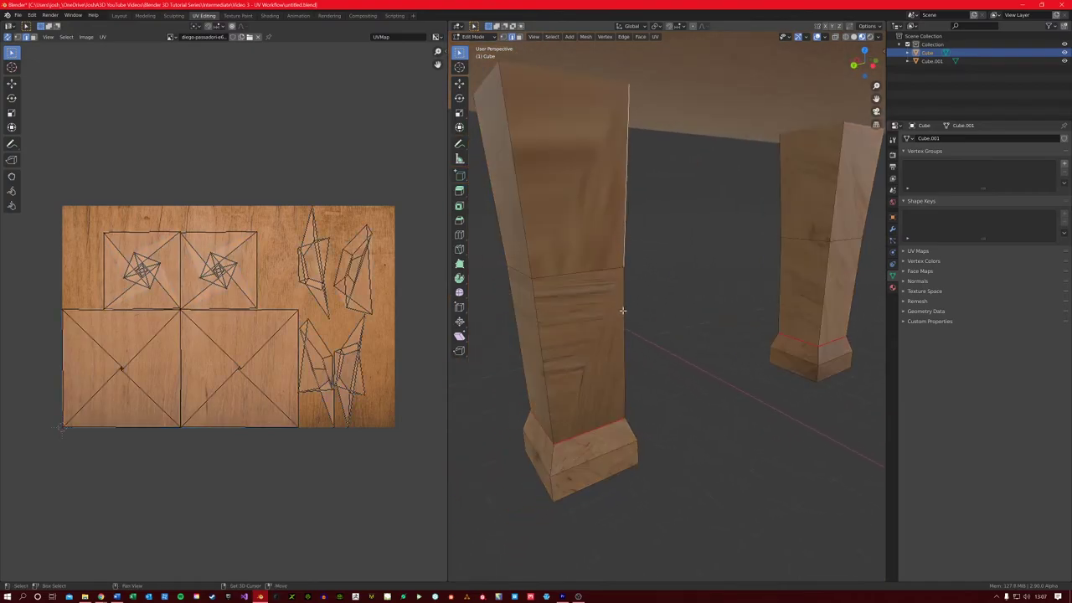
{"action": "middle_click_drag", "start_coordinate": [622, 310], "coordinate": [720, 244]}
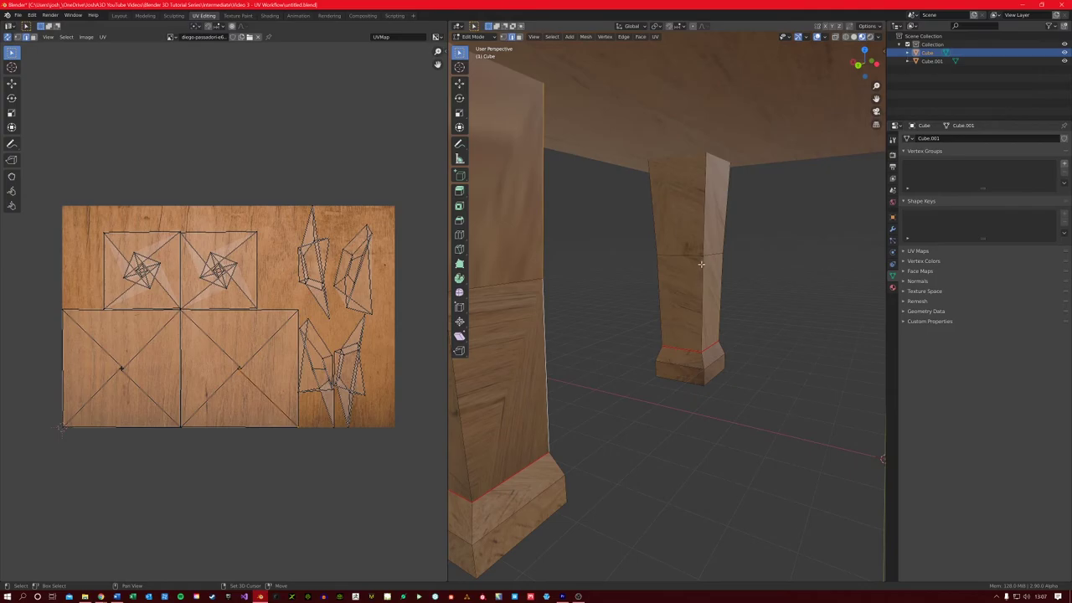
{"action": "left_click", "coordinate": [709, 239]}
{"action": "left_click", "coordinate": [715, 314], "text": "shift"}
{"action": "middle_click_drag", "start_coordinate": [714, 314], "coordinate": [668, 194]}
{"action": "middle_click_drag", "start_coordinate": [666, 252], "coordinate": [550, 200]}
{"action": "scroll", "coordinate": [559, 291], "scroll_direction": "down", "scroll_amount": 5}
{"action": "middle_click_drag", "start_coordinate": [548, 288], "coordinate": [660, 323]}
{"action": "right_click", "coordinate": [603, 301]}
{"action": "left_click", "coordinate": [610, 305]}
{"action": "scroll", "coordinate": [586, 306], "scroll_direction": "down", "scroll_amount": 3}
{"action": "scroll", "coordinate": [662, 356], "scroll_direction": "up", "scroll_amount": 4}
{"action": "scroll", "coordinate": [627, 396], "scroll_direction": "down", "scroll_amount": 3}
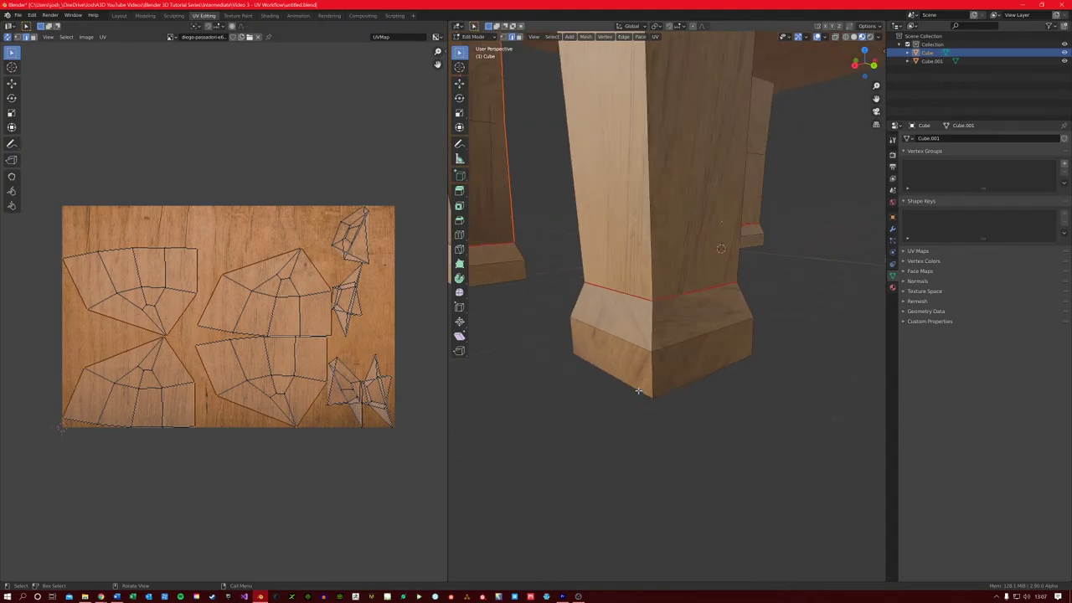
- Mark the edge loops where each foot's flared section meets its base block as seams
{"action": "middle_click_drag", "start_coordinate": [644, 353], "coordinate": [630, 334], "text": "shift"}
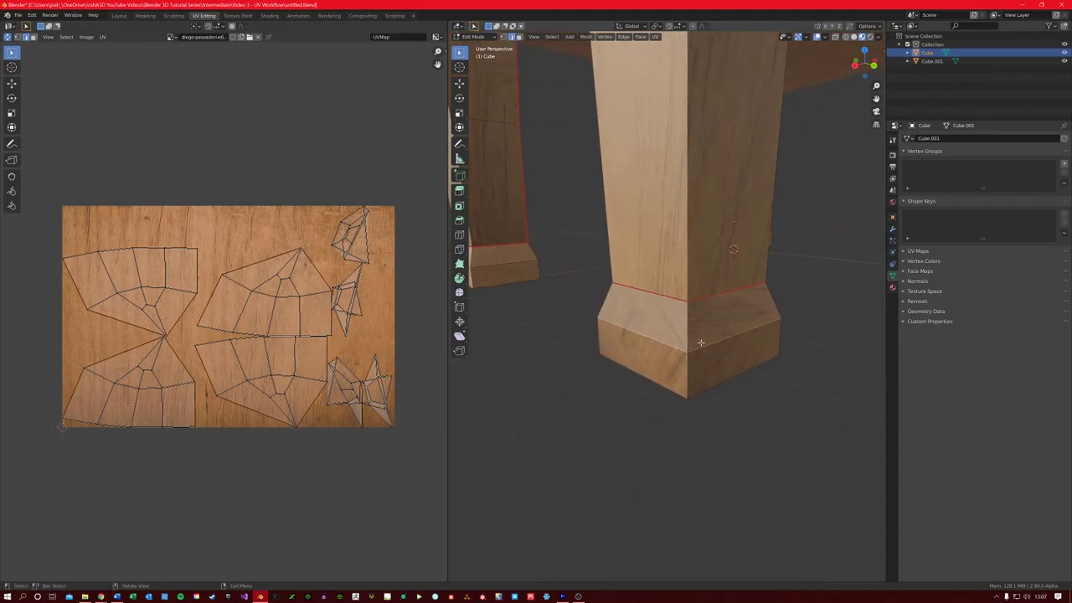
{"action": "middle_click_drag", "start_coordinate": [694, 342], "coordinate": [637, 285]}
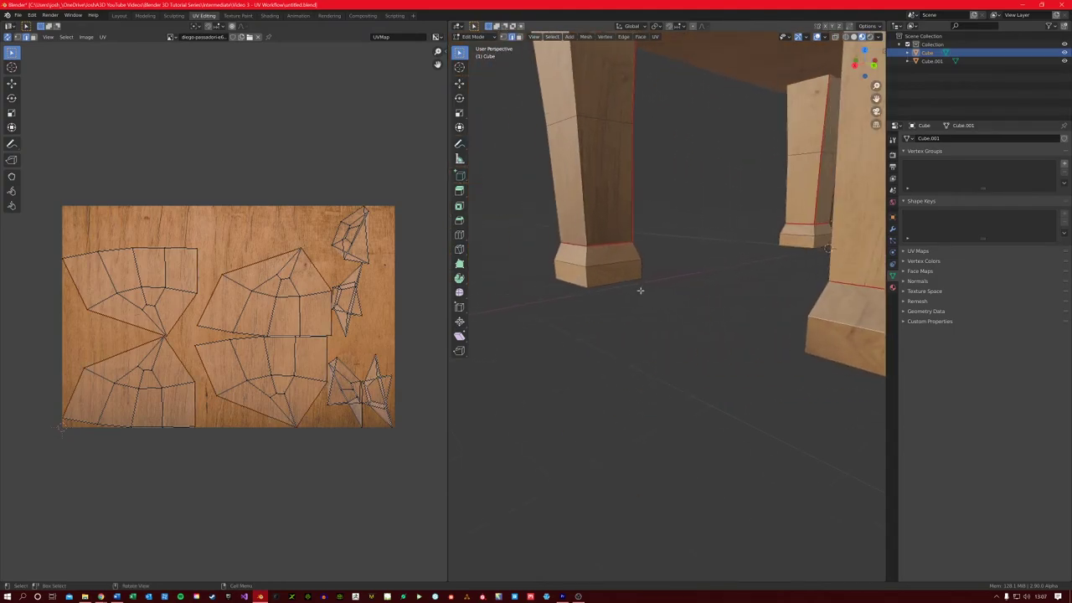
{"action": "middle_click_drag", "start_coordinate": [778, 306], "coordinate": [943, 311]}
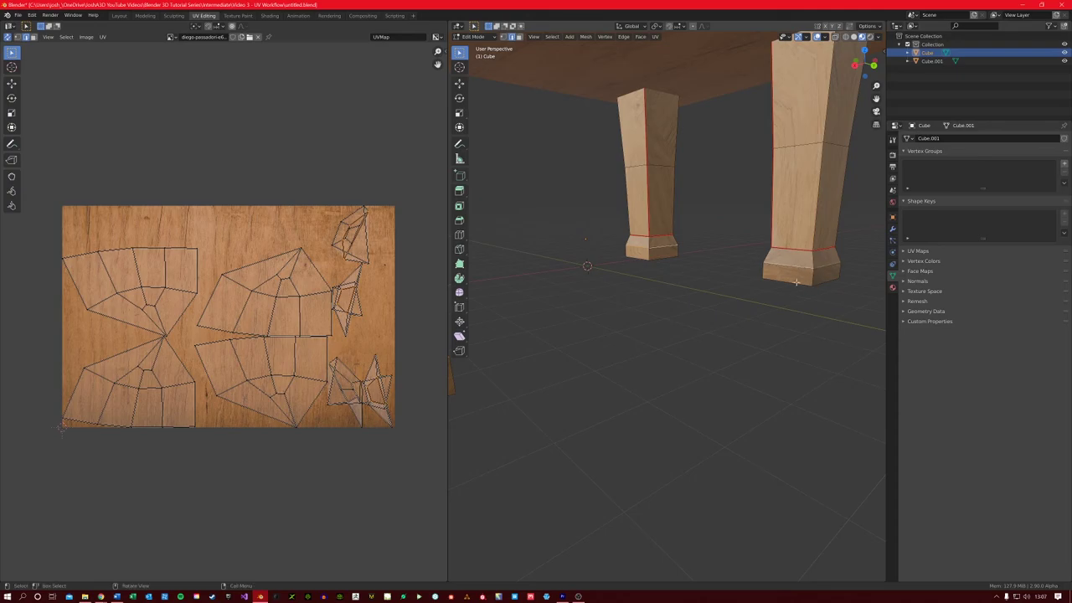
{"action": "middle_click_drag", "start_coordinate": [805, 290], "coordinate": [689, 283]}
{"action": "key", "text": "u"}
{"action": "left_click", "coordinate": [688, 283]}
{"action": "middle_click_drag", "start_coordinate": [620, 302], "coordinate": [703, 299]}
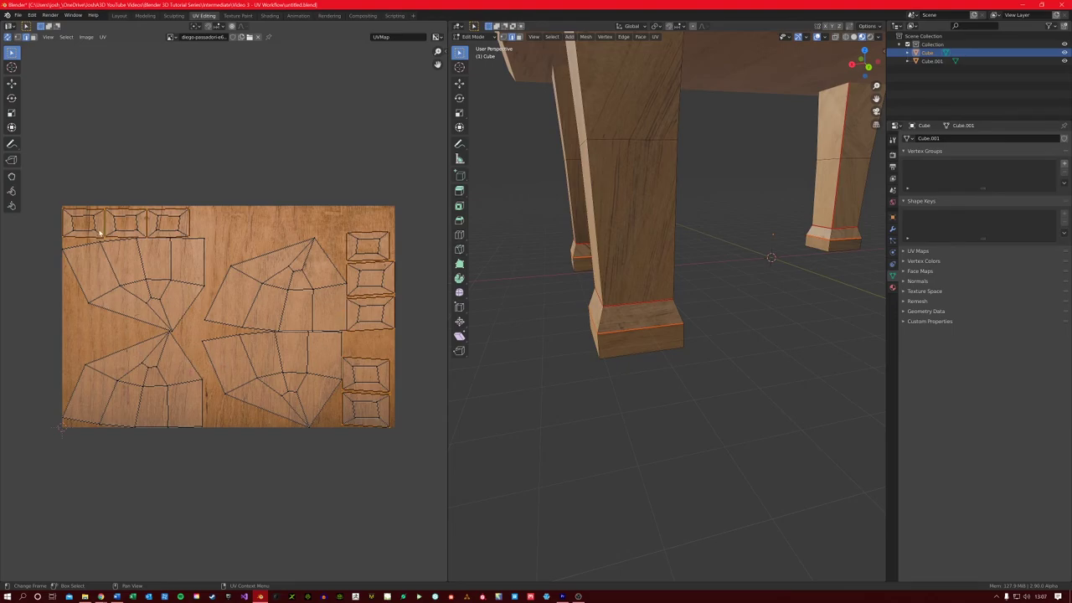
- Return to Object Mode, clear the selection and examine the wood texture on the whole table
{"action": "scroll", "coordinate": [203, 324], "scroll_direction": "up", "scroll_amount": 1}
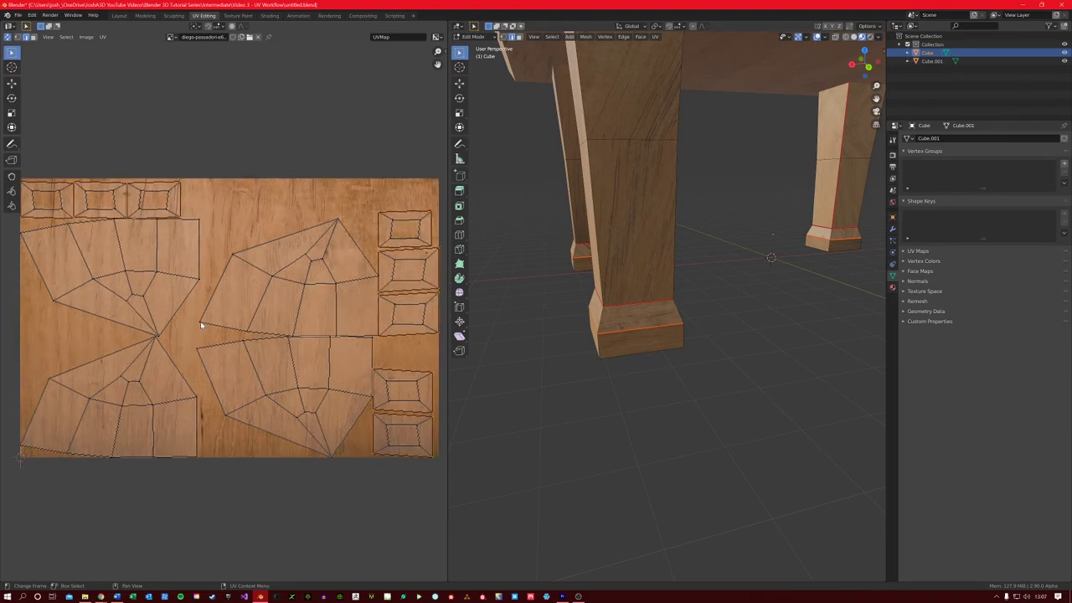
{"action": "scroll", "coordinate": [143, 279], "scroll_direction": "down", "scroll_amount": 1}
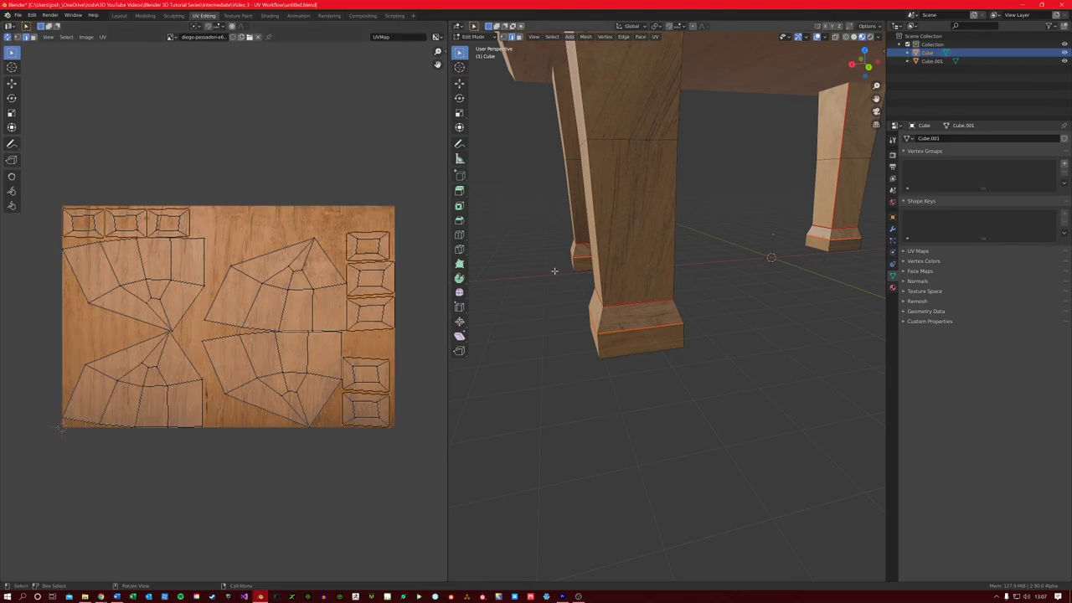
{"action": "middle_click_drag", "start_coordinate": [589, 268], "coordinate": [639, 318]}
{"action": "key", "text": "Tab"}
{"action": "scroll", "coordinate": [610, 297], "scroll_direction": "up", "scroll_amount": 4}
{"action": "scroll", "coordinate": [646, 292], "scroll_direction": "down", "scroll_amount": 5}
{"action": "scroll", "coordinate": [646, 267], "scroll_direction": "down", "scroll_amount": 3}
{"action": "key", "text": "alt+a"}
{"action": "scroll", "coordinate": [718, 302], "scroll_direction": "up", "scroll_amount": 2}
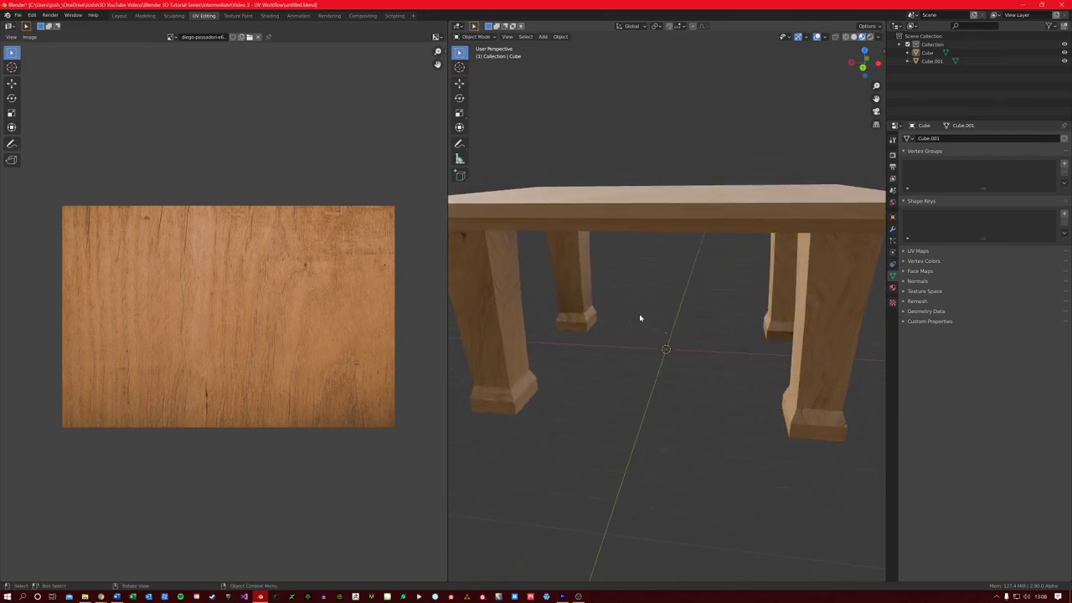